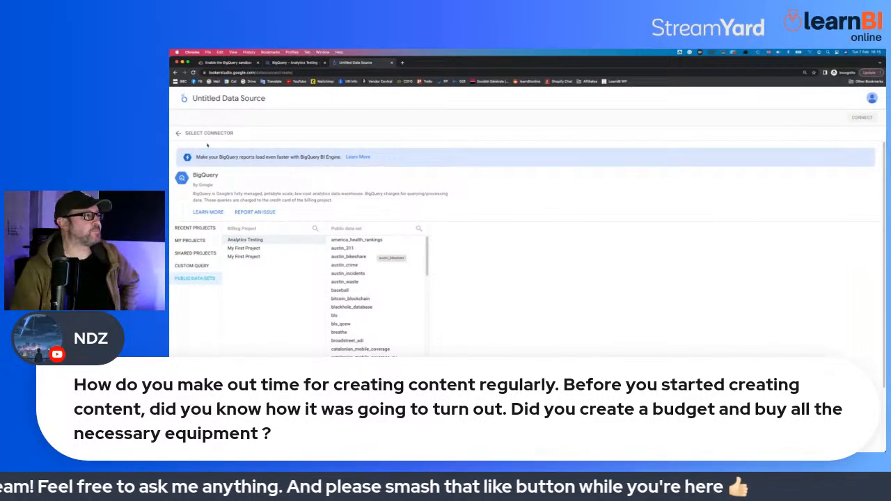
Leave the BigQuery connector for the Looker Studio home page and start a new data source
left_click(182, 99)
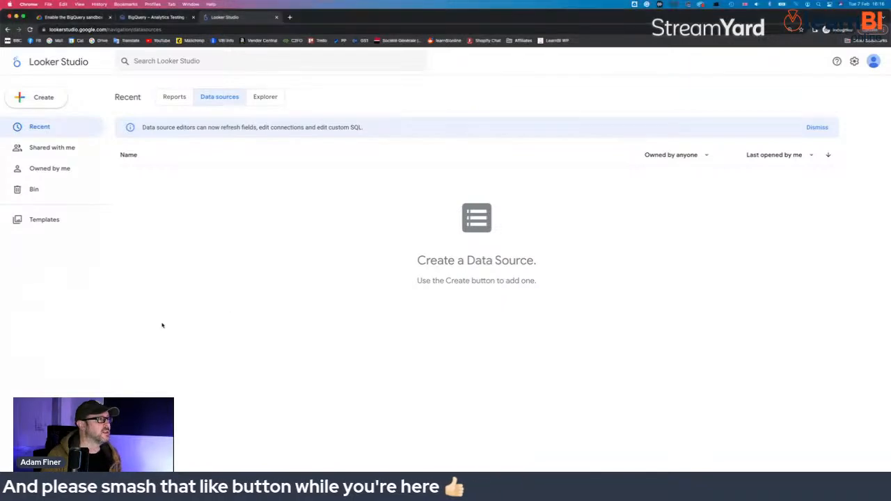
key("super+equal")
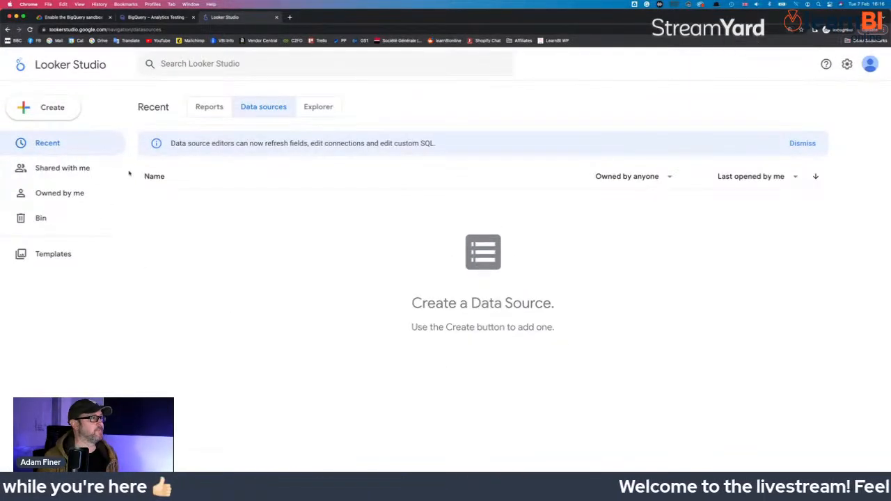
left_click(58, 113)
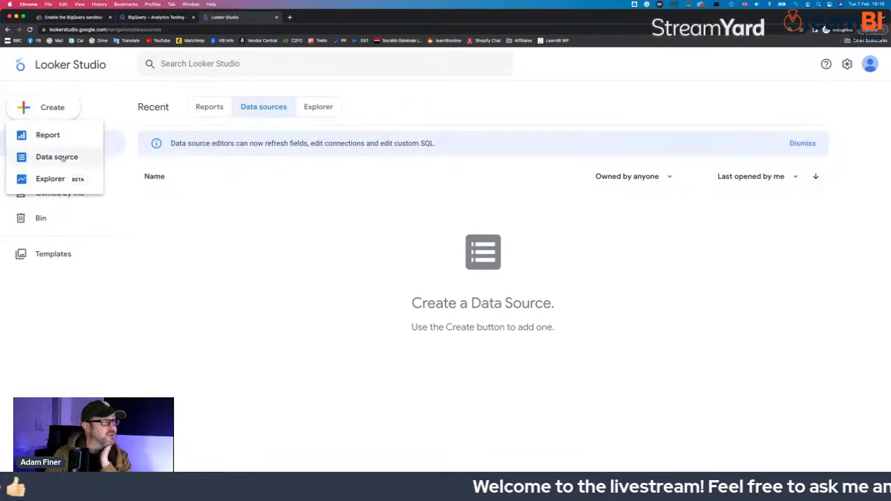
left_click(61, 158)
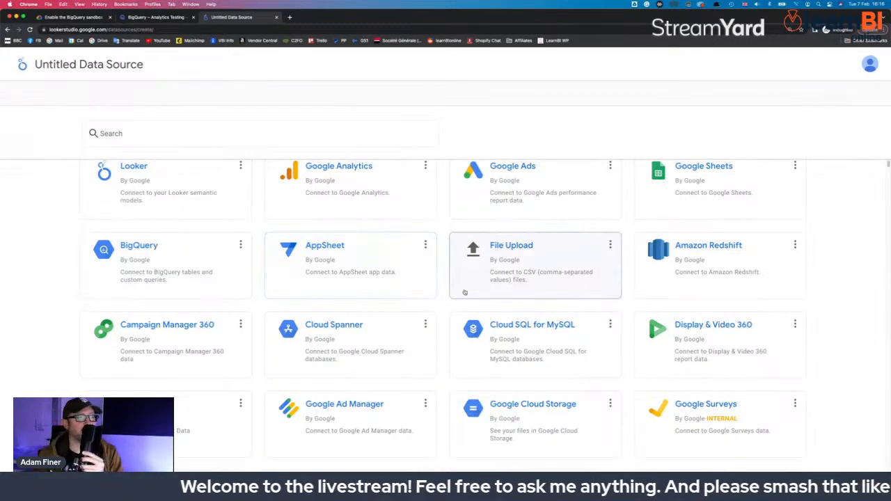
Authorise the File Upload connector and upload topSubscribed.csv from the Downloads folder
left_click(518, 273)
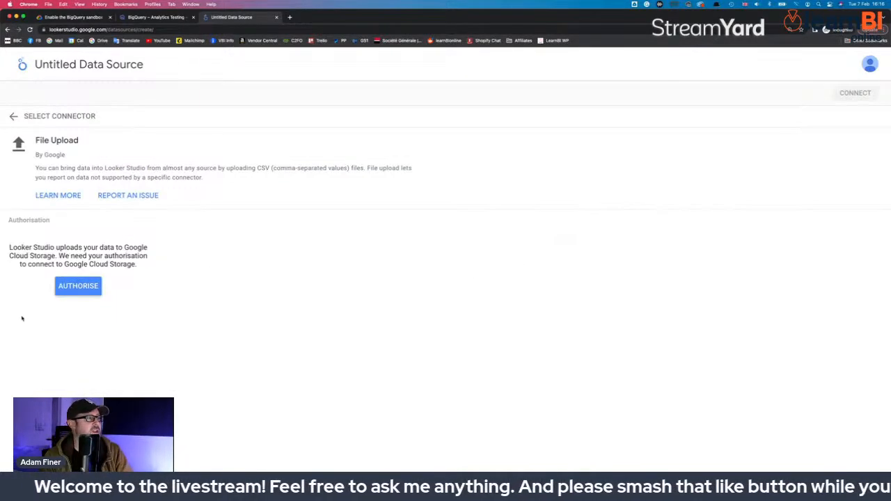
left_click(78, 287)
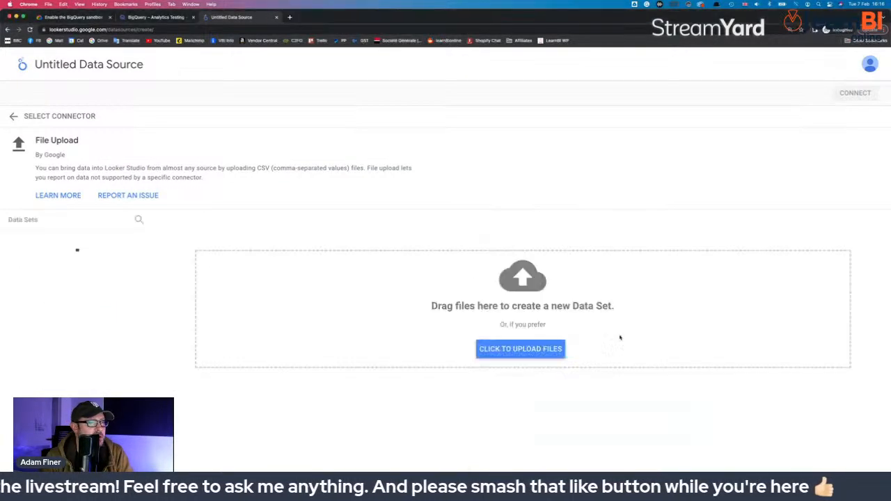
left_click(540, 350)
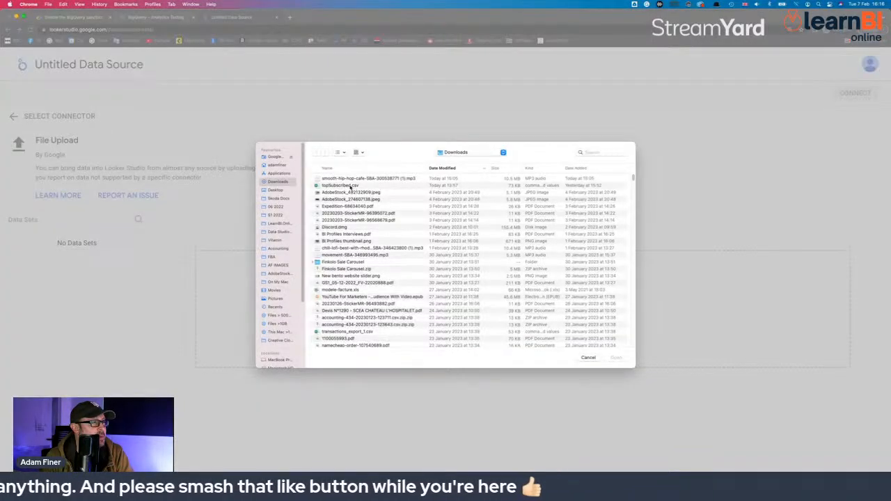
double_click(350, 186)
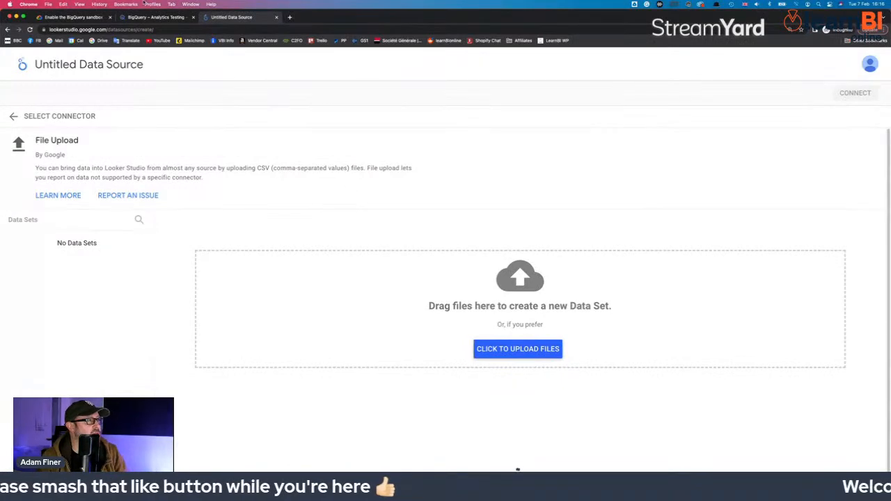
Browse Kaggle's datasets in a new tab, filter by Data Visualization and open the Most Subscribed 1000 Youtube Channels dataset
left_click(290, 17)
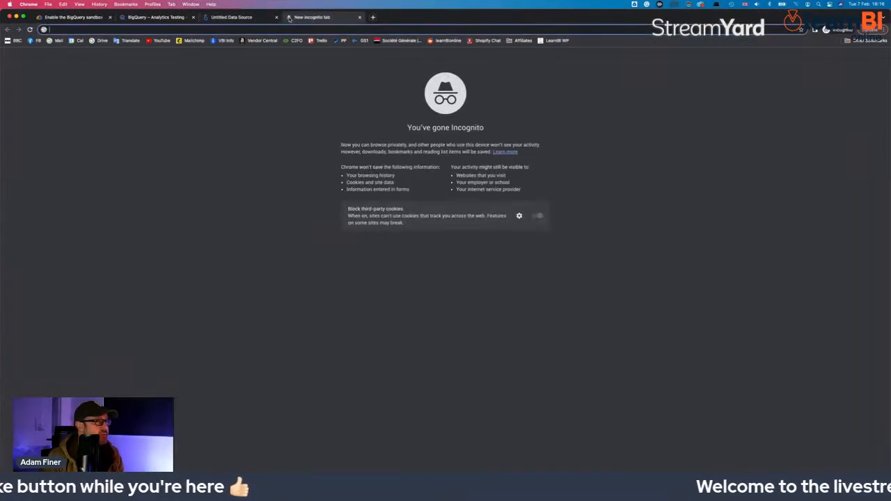
type("kaggle datasets")
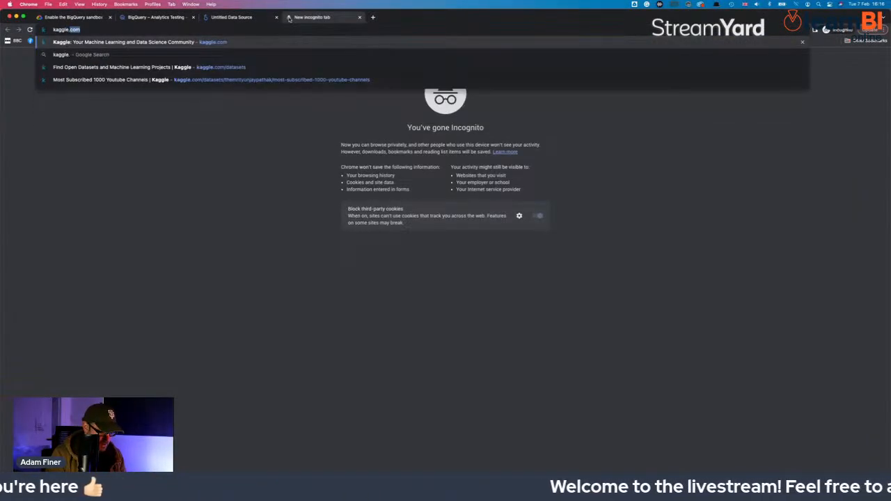
key("Return")
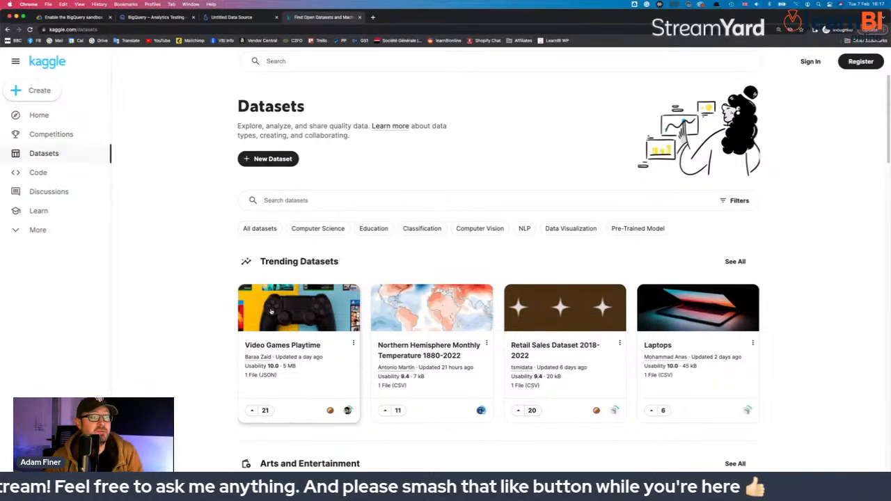
left_click(575, 228)
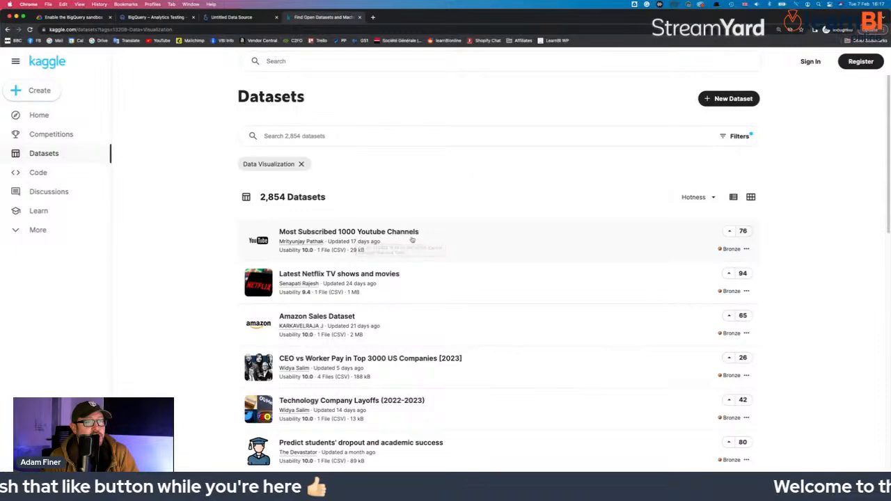
left_click(381, 234)
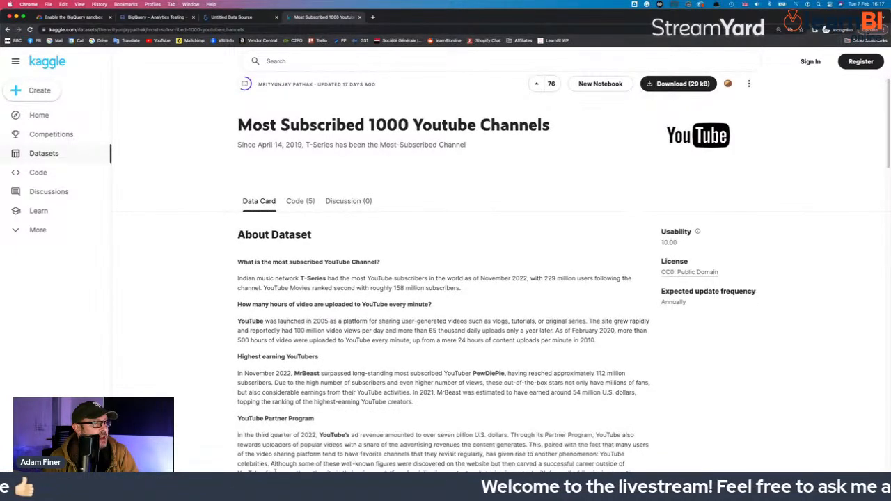
Review the topSubscribed.csv preview on the Kaggle dataset page in the Compact view
scroll(387, 433, "down", 5)
scroll(387, 435, "down", 2)
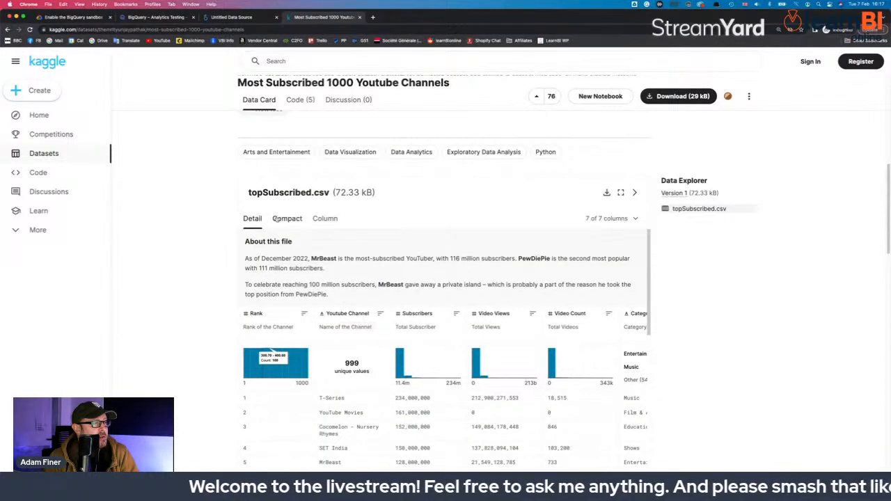
left_click(276, 219)
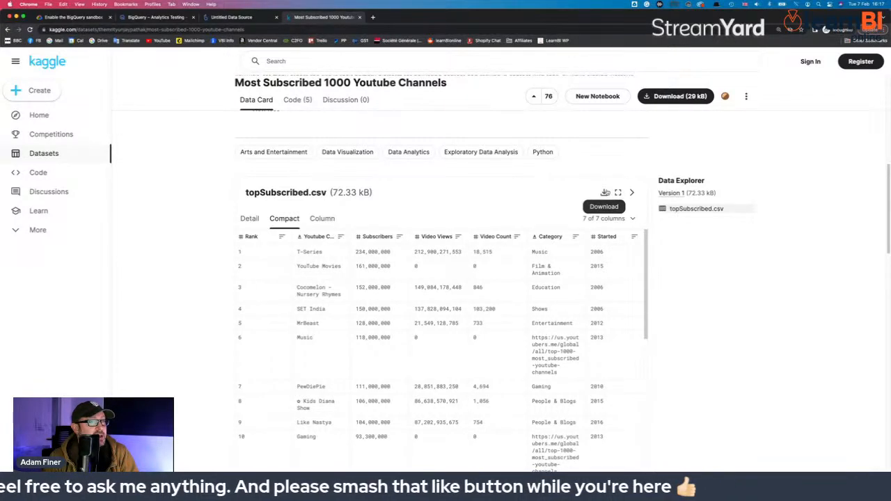
Return to the Looker Studio data source and connect the uploaded topSubscribed.csv data set
left_click(248, 17)
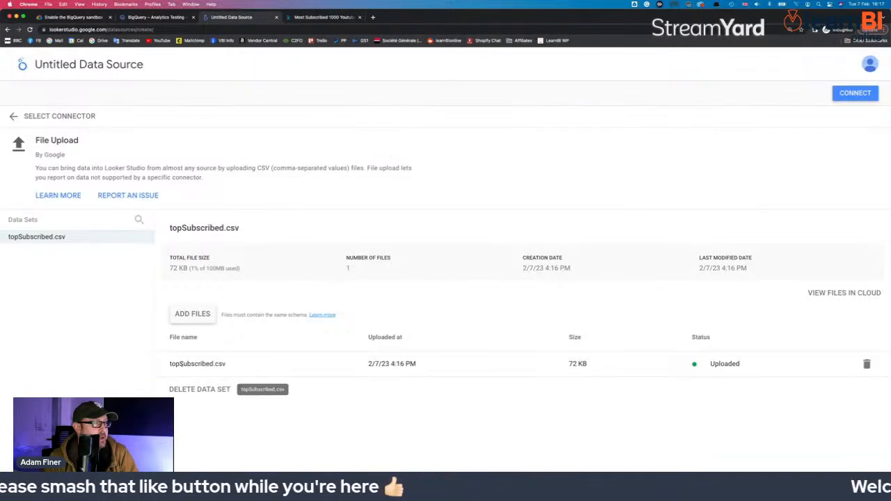
left_click(855, 94)
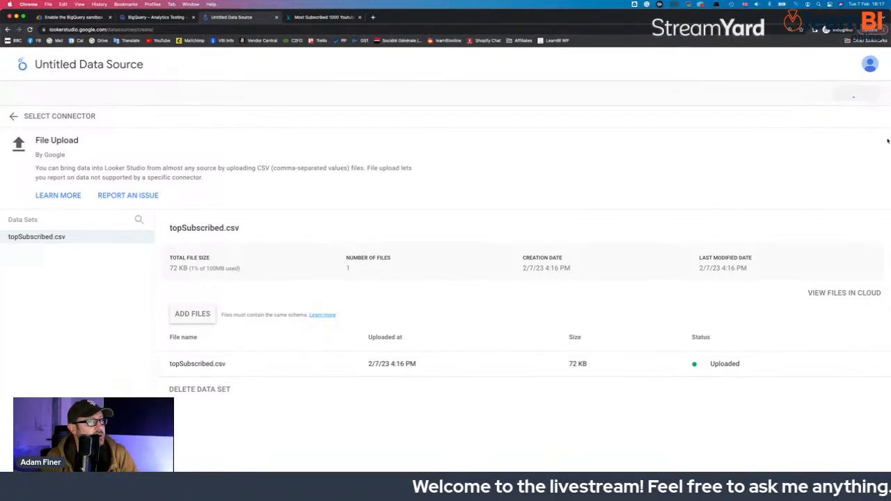
left_click(842, 207)
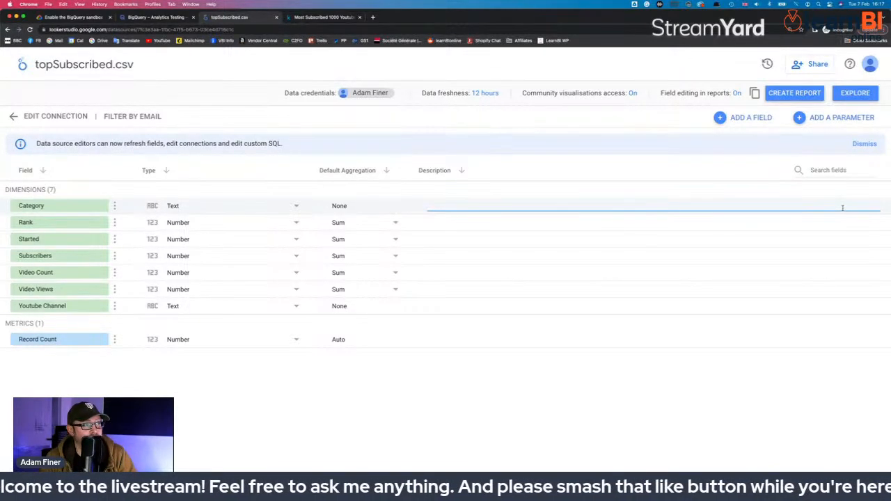
left_click(792, 193)
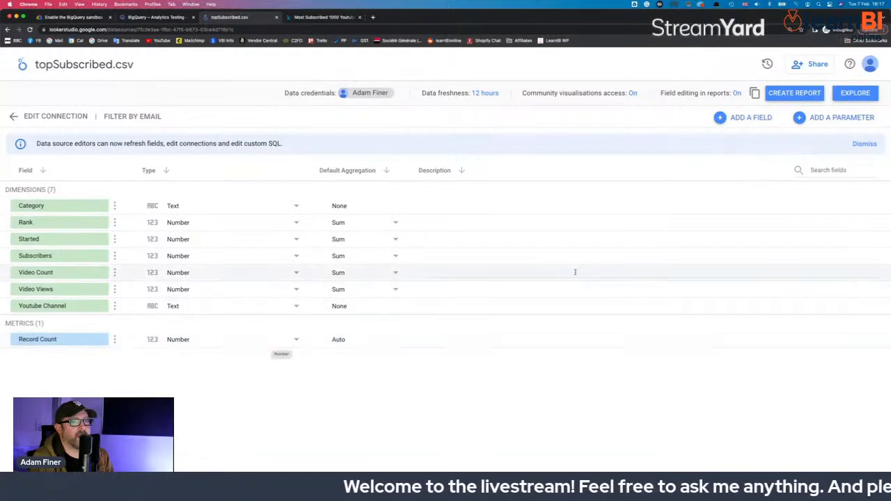
Create a report from the topSubscribed.csv data source and clear its default table and the resizable panels tip
left_click(801, 94)
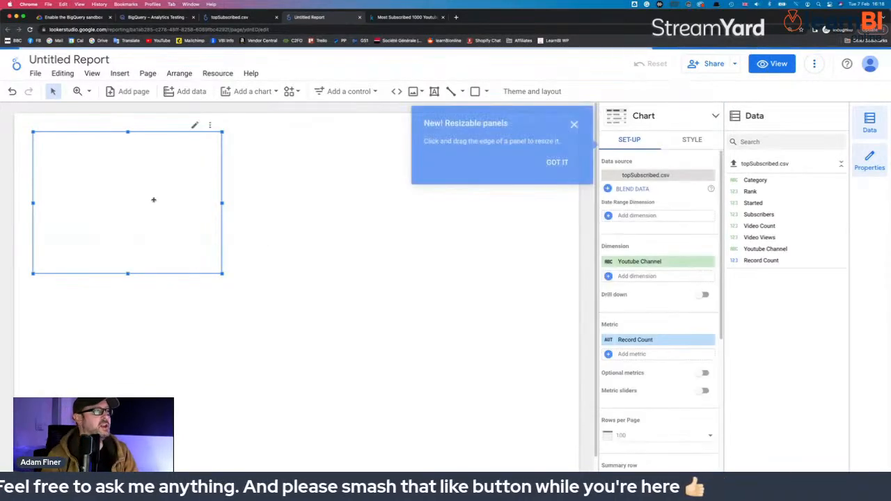
key("Delete")
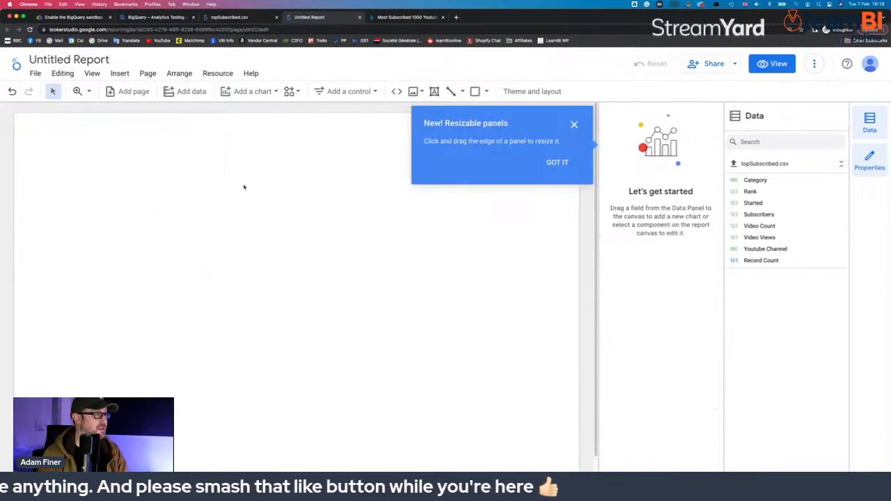
left_click(575, 124)
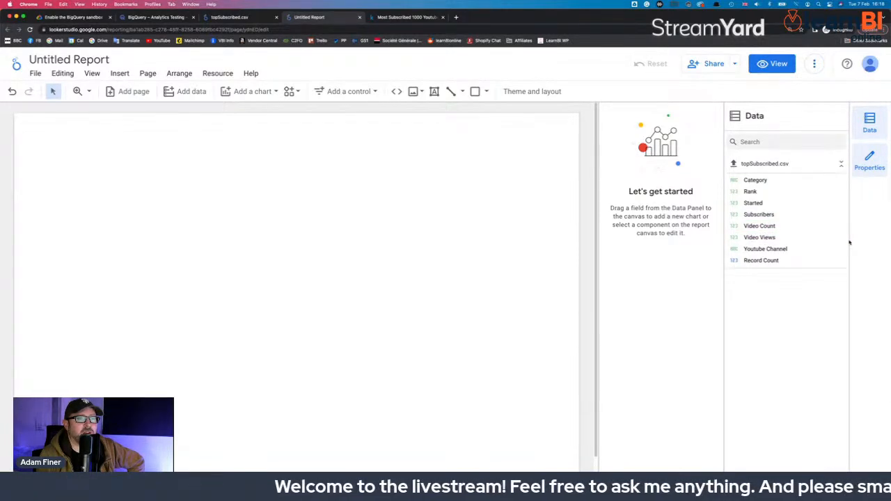
Add a Subscribers scorecard in the upper-left of the report page and display its value as a compact number
left_click_drag(759, 214, 54, 141)
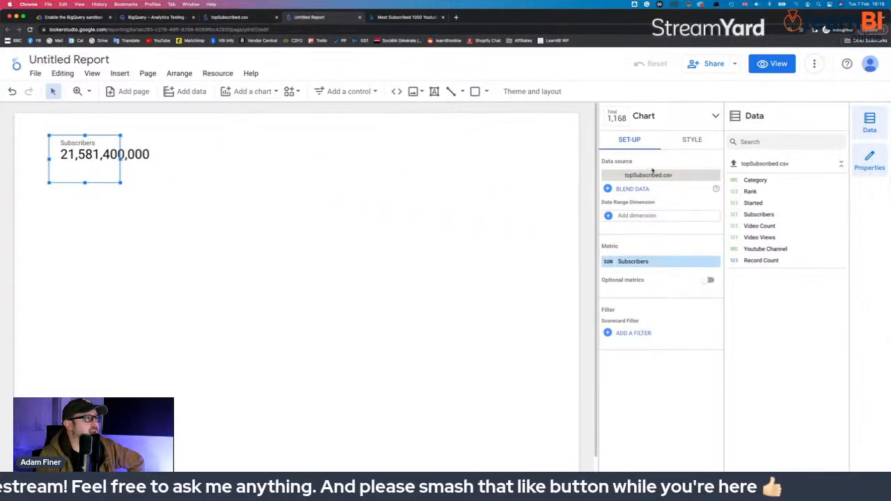
left_click(689, 140)
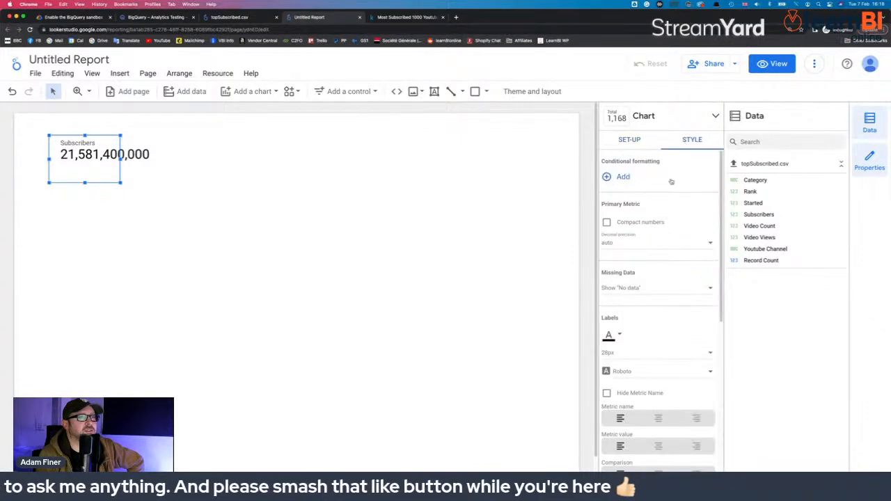
left_click(606, 222)
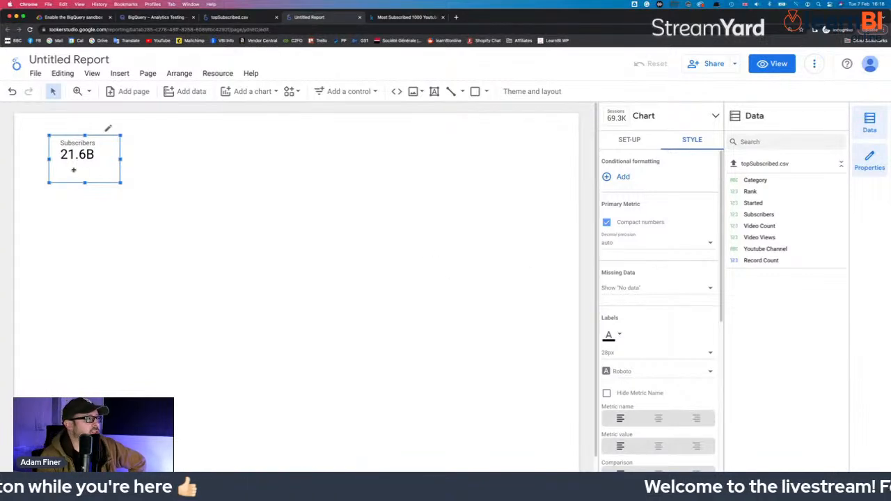
left_click_drag(75, 171, 76, 184)
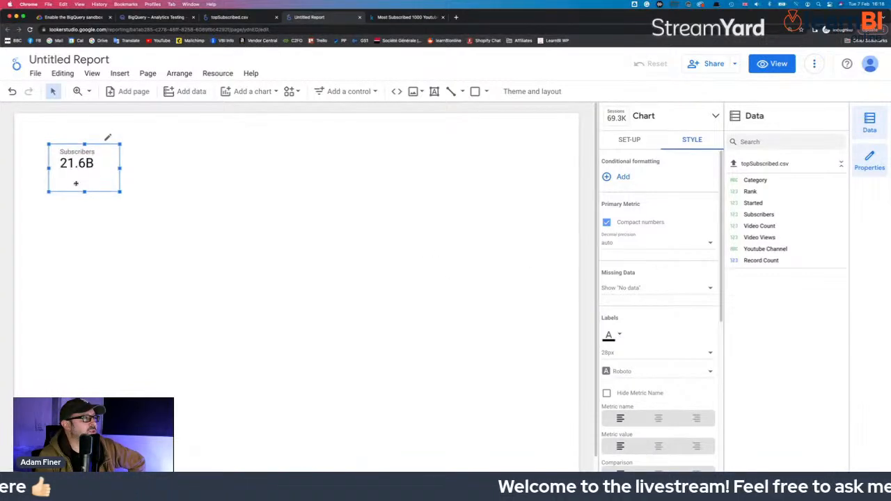
Rename the scorecard's Subscribers metric to Total Subs
left_click(629, 141)
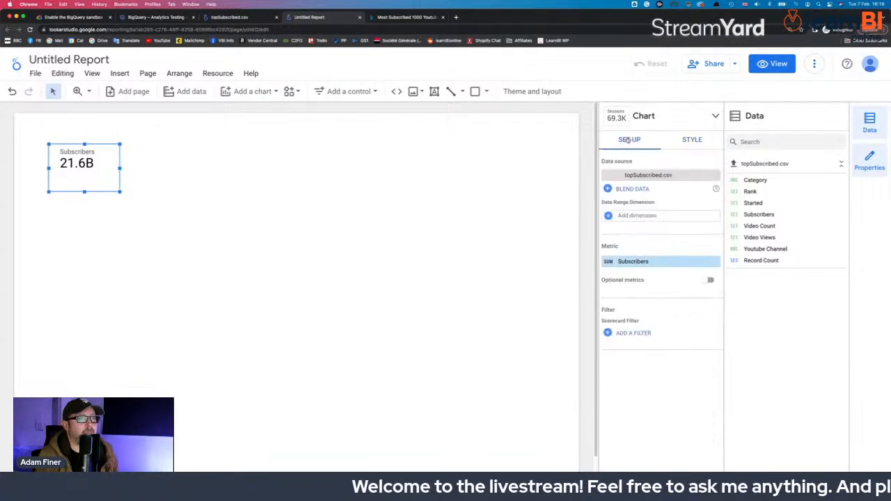
left_click(608, 261)
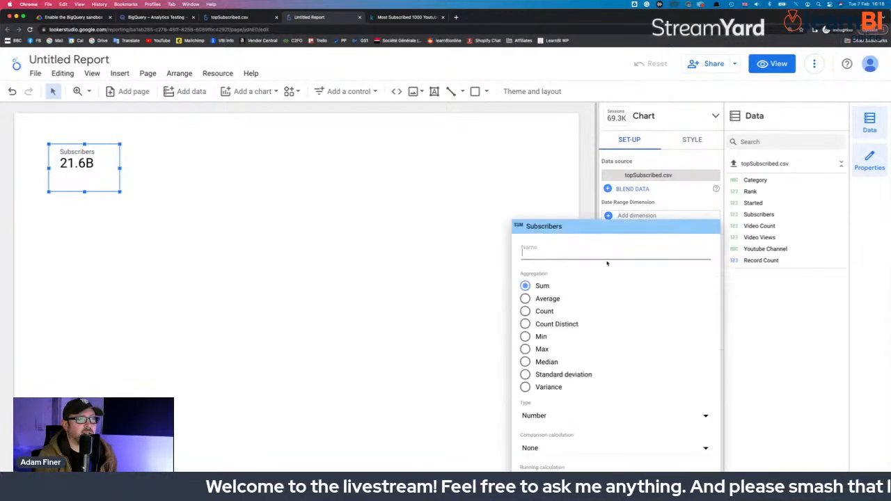
type("To")
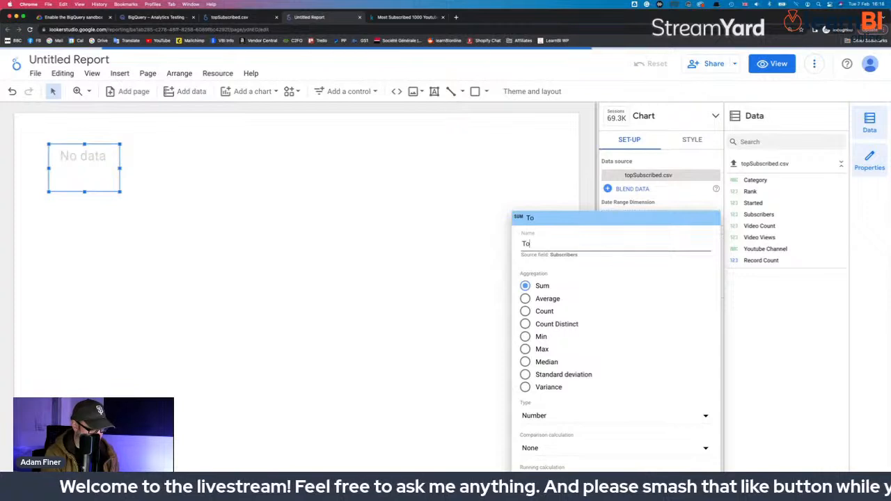
type("tal Subs")
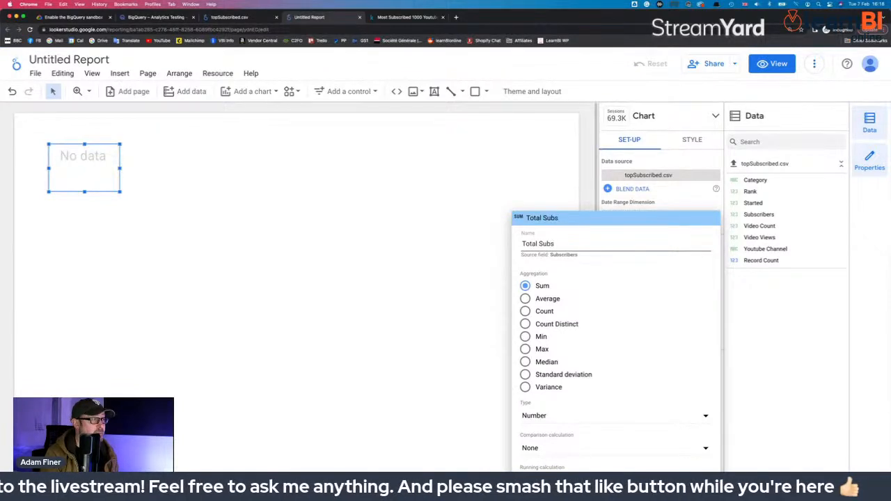
key("Return")
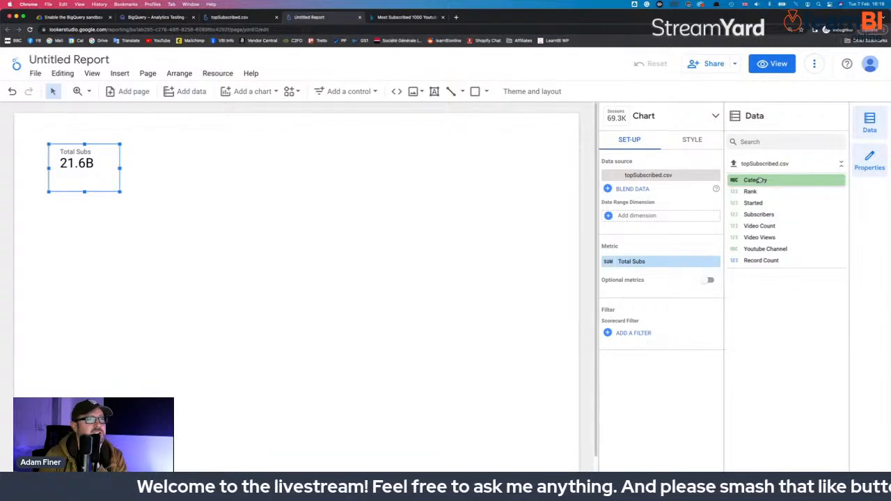
Add a Category table on the right half of the page, enlarged to fit every row, with Video Views as its metric
left_click_drag(755, 180, 310, 186)
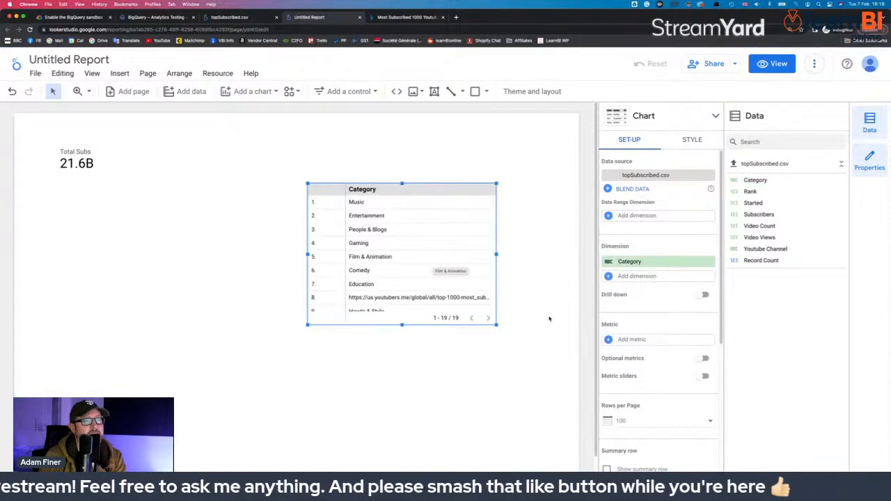
left_click_drag(493, 325, 578, 467)
scroll(481, 387, "down", 1)
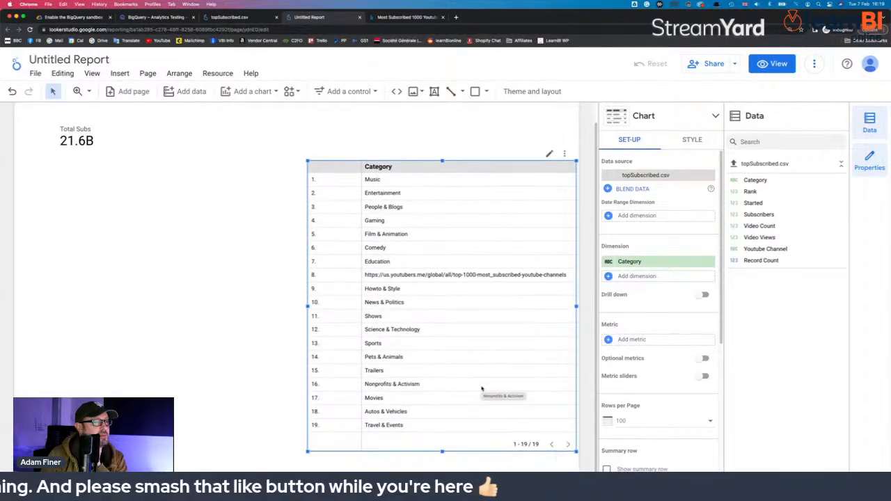
scroll(543, 375, "up", 1)
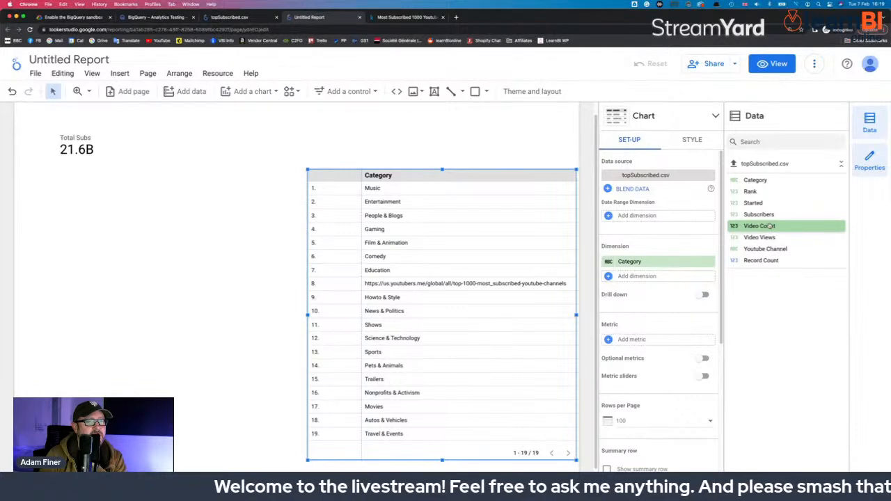
left_click_drag(772, 237, 658, 339)
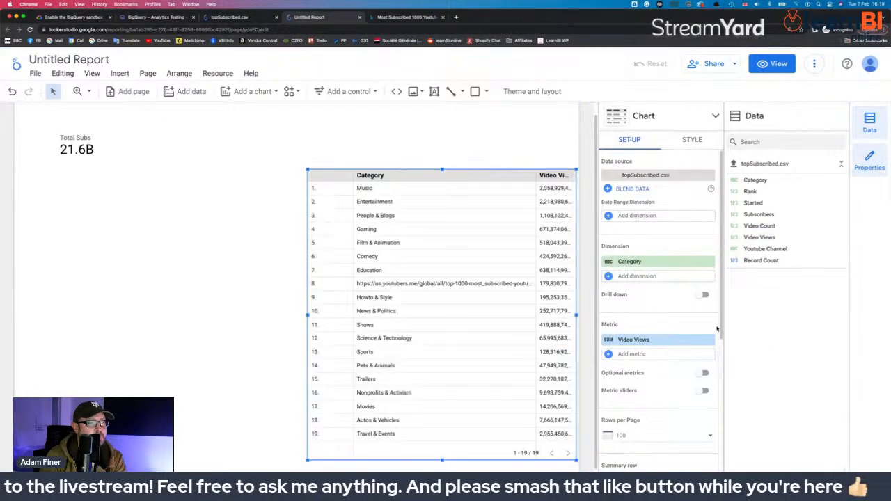
left_click_drag(487, 192, 371, 185)
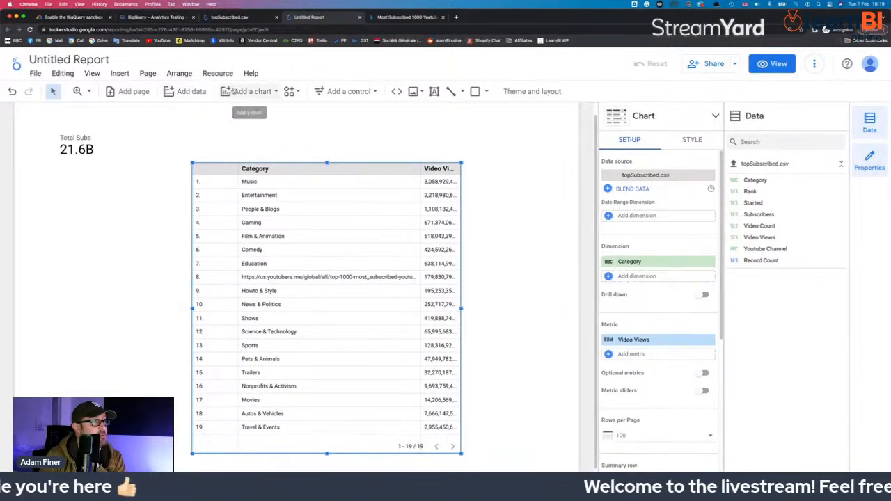
left_click(234, 91)
scroll(245, 431, "down", 1)
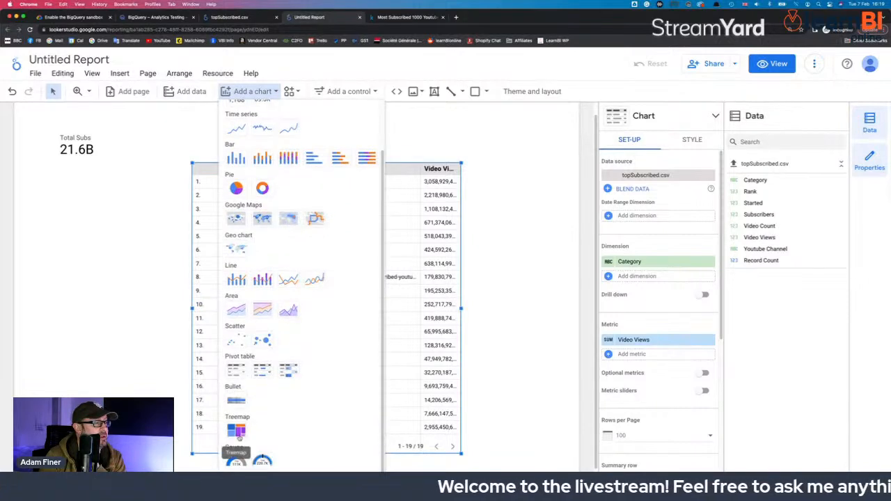
left_click(237, 431)
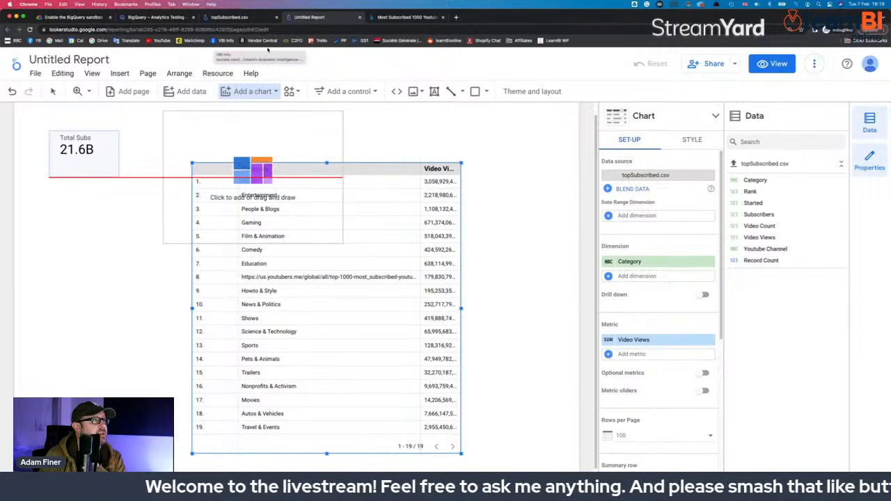
left_click(249, 130)
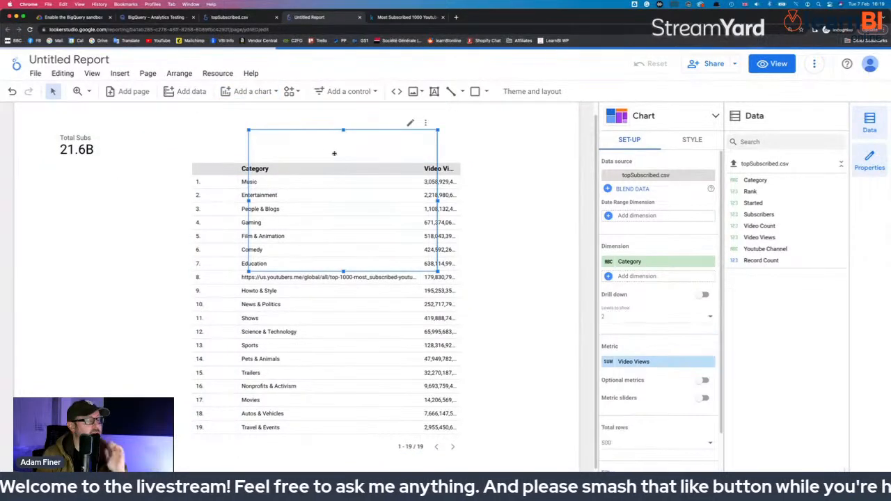
key("Delete")
Convert the Category table into a treemap of Video Views
left_click(360, 245)
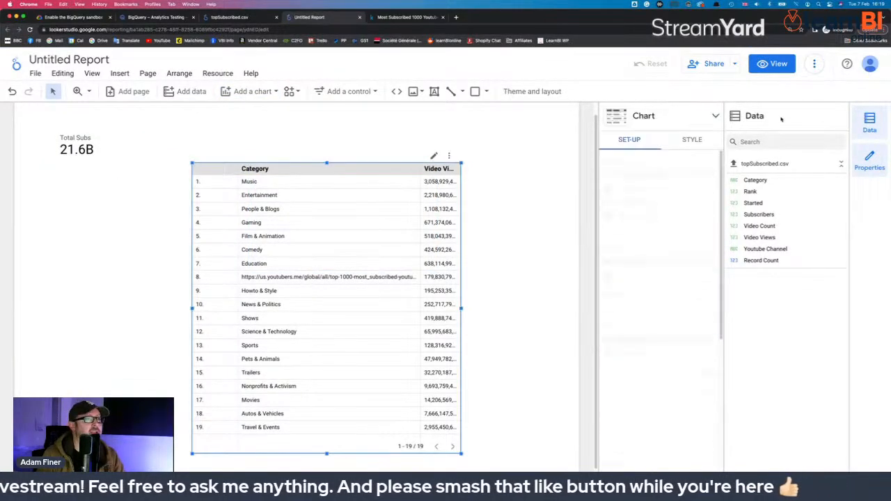
left_click(689, 119)
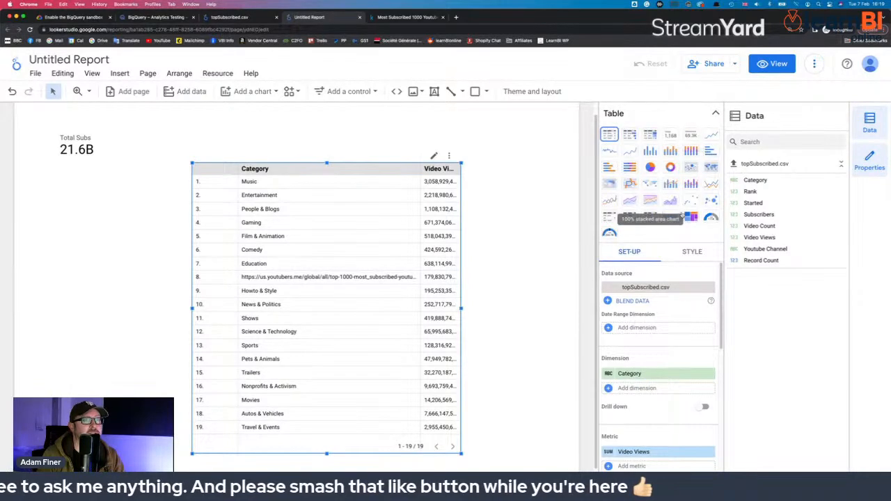
left_click(691, 217)
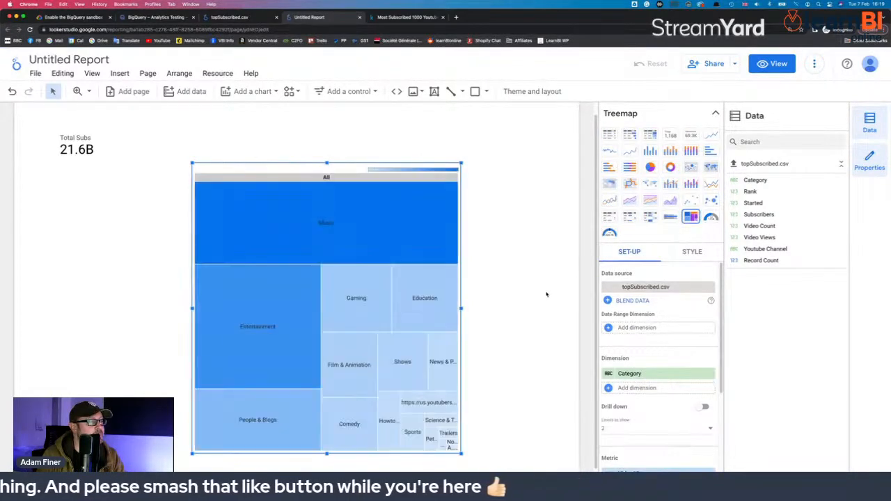
Make the treemap wider and shorter, and move it to the lower part of the page, well below the Total Subs scorecard
left_click_drag(463, 308, 564, 308)
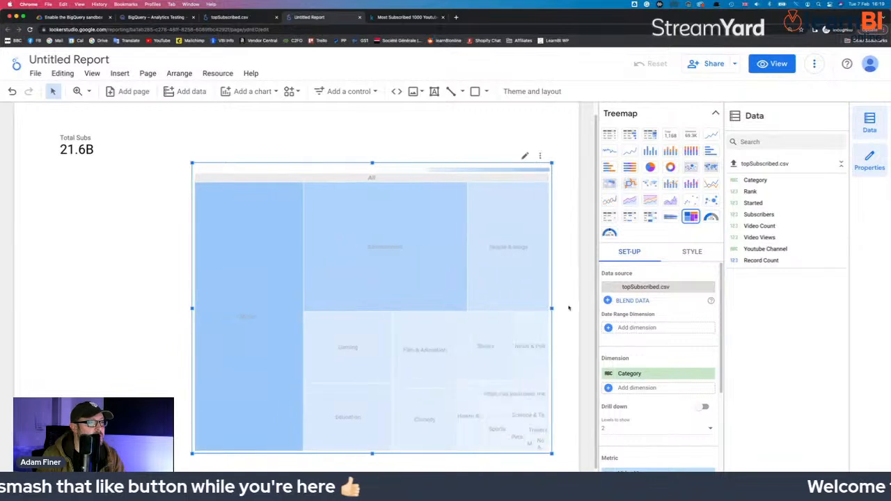
left_click_drag(379, 454, 386, 370)
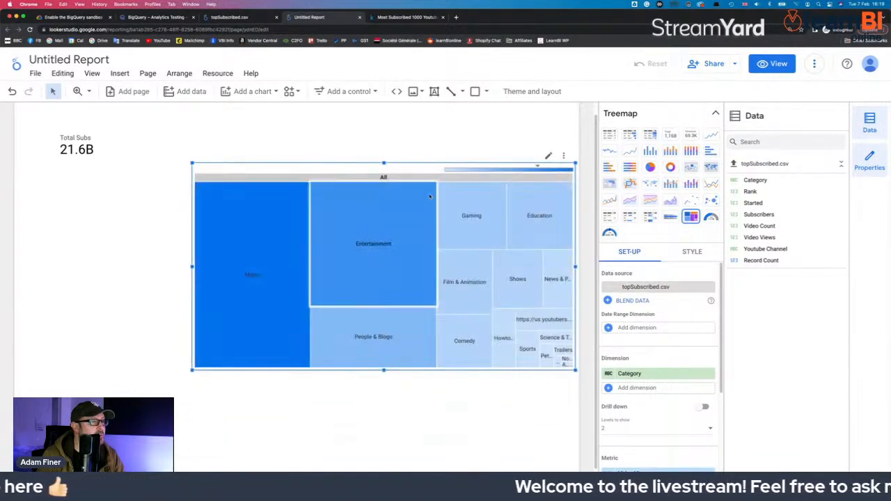
left_click_drag(432, 178, 388, 199)
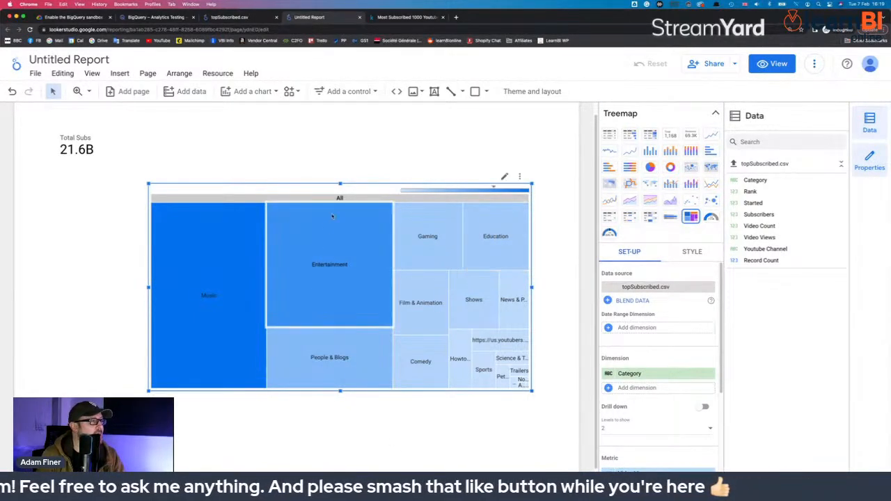
left_click_drag(315, 246, 351, 332)
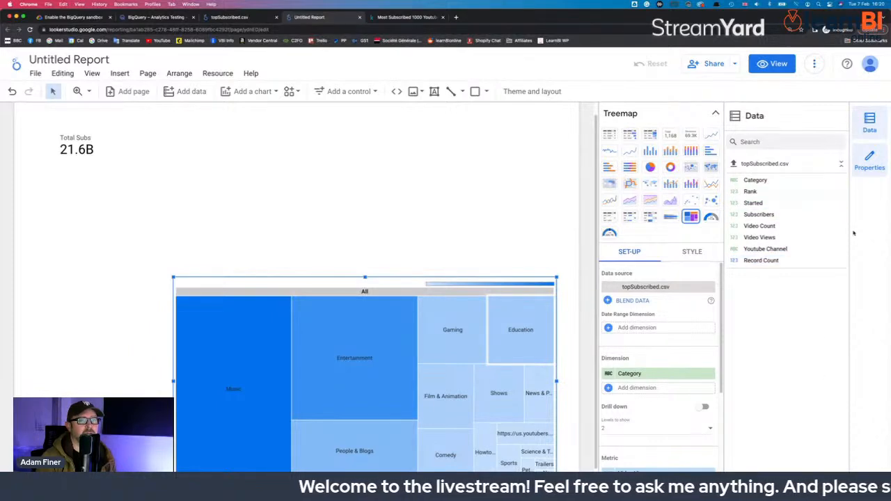
Hide and restore the Data panel, and collapse the chart type gallery
left_click(869, 123)
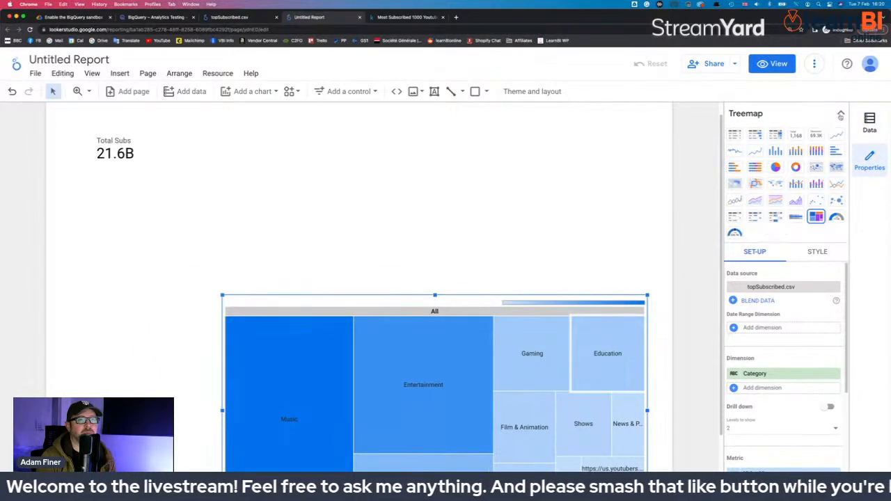
left_click(840, 115)
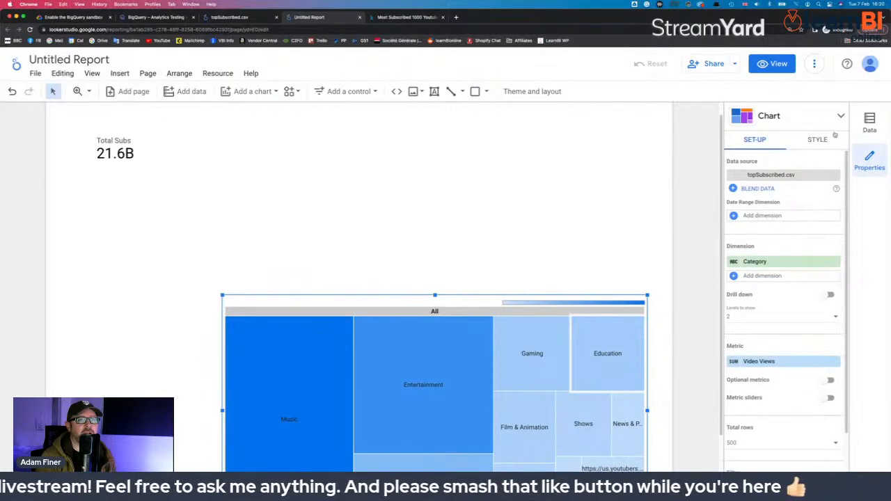
left_click(869, 124)
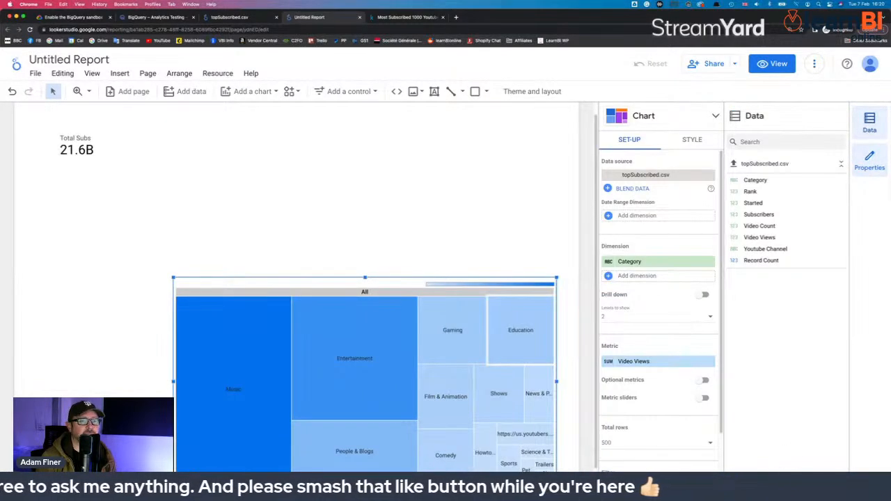
left_click(869, 487)
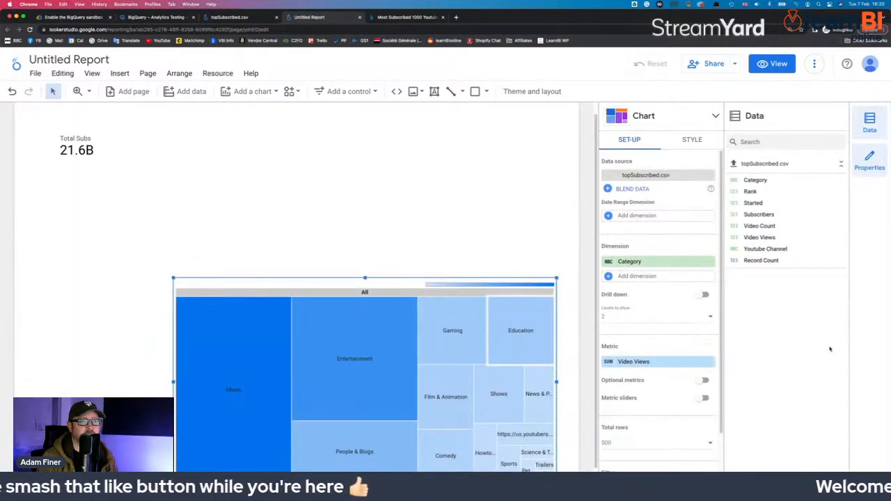
left_click(785, 163)
left_click(786, 163)
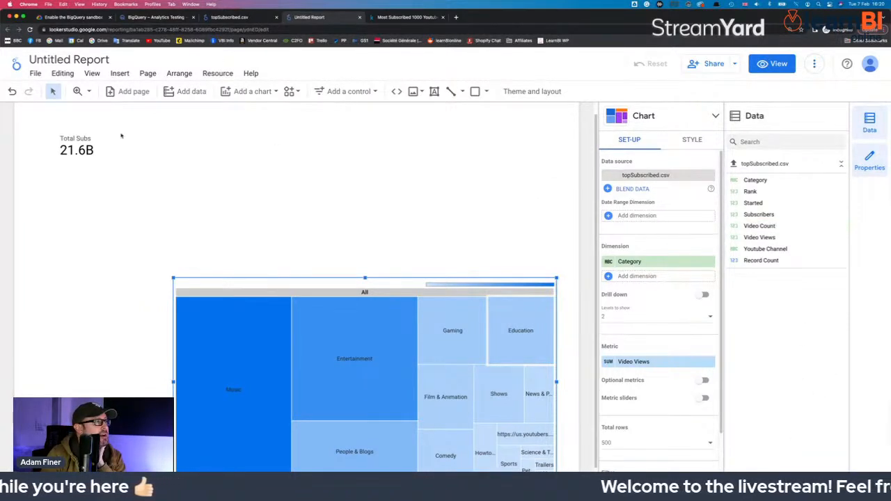
Duplicate the Total Subs scorecard and align the copy beside the original
left_click(81, 149)
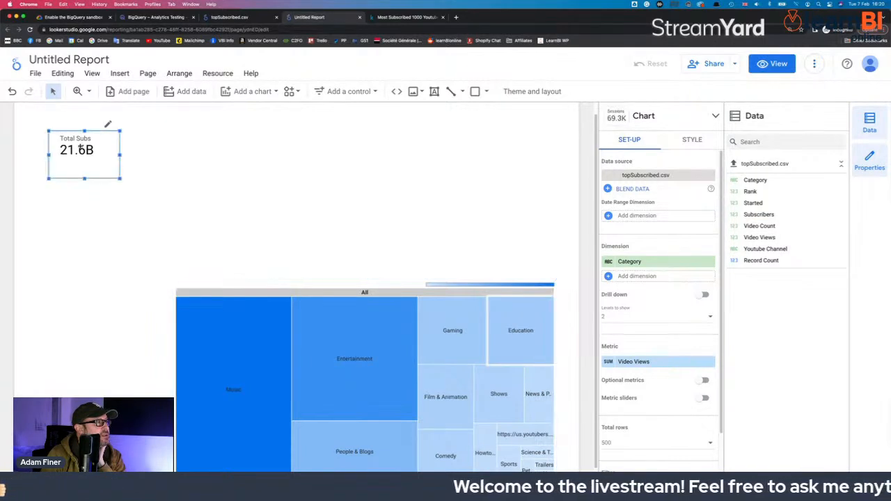
key("super+v")
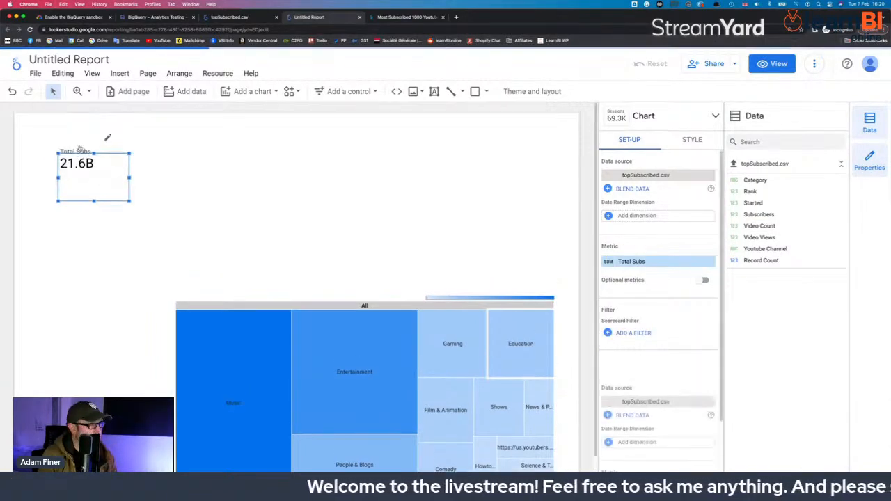
left_click_drag(97, 170, 156, 159)
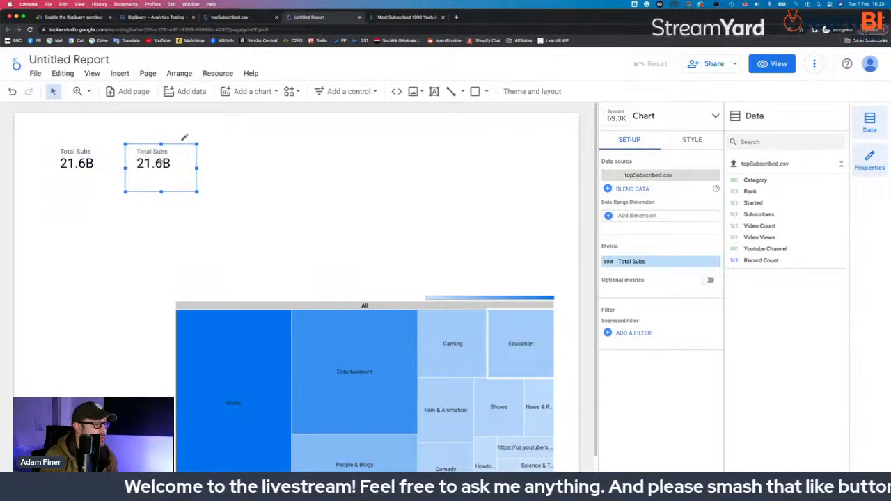
Set the duplicated scorecard's metric aggregation to Average and rename the metric Avg Subs
left_click(610, 262)
left_click(542, 300)
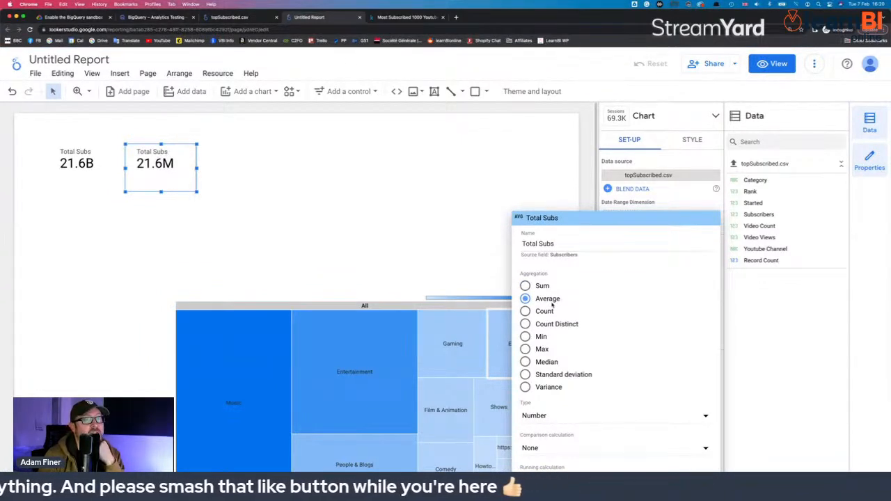
double_click(536, 243)
key("BackSpace")
type("Avg")
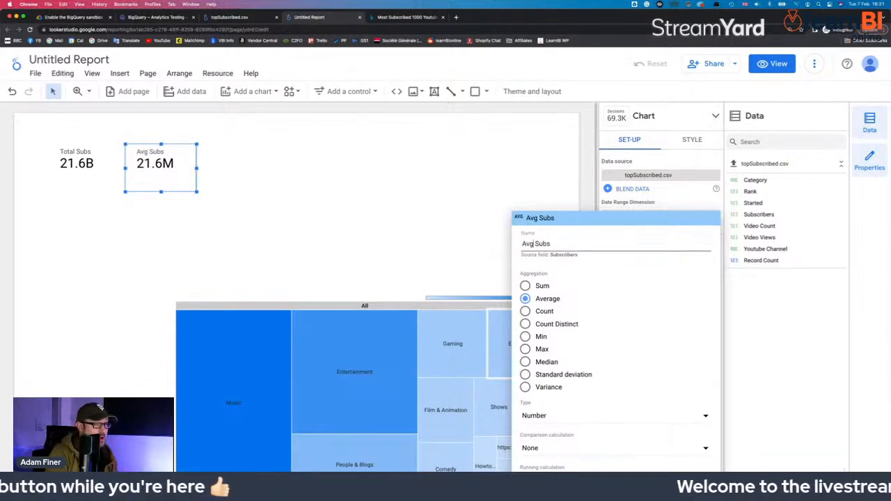
left_click(459, 203)
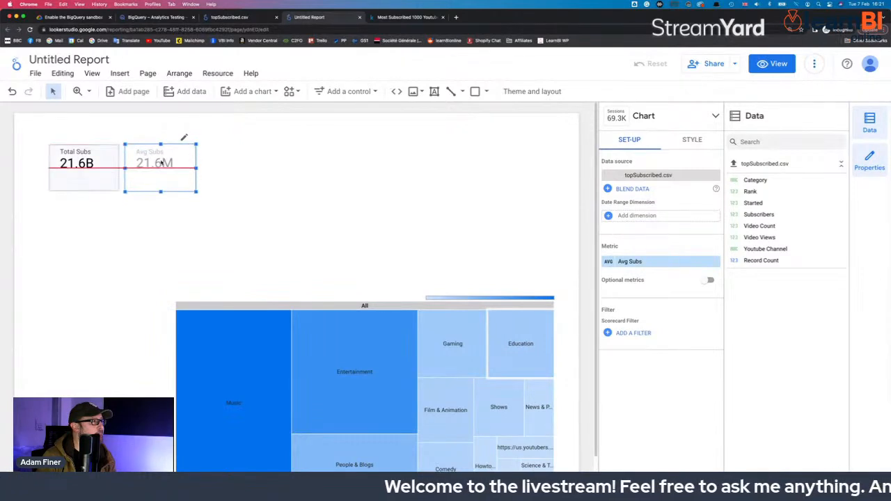
Add a Video Views scorecard shown as a compact number and align it in the row after Avg Subs
left_click_drag(785, 237, 252, 152)
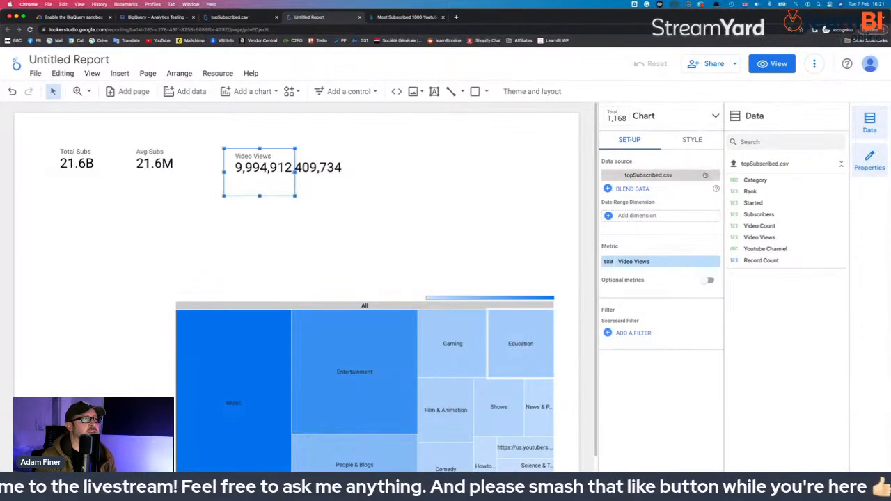
left_click(692, 139)
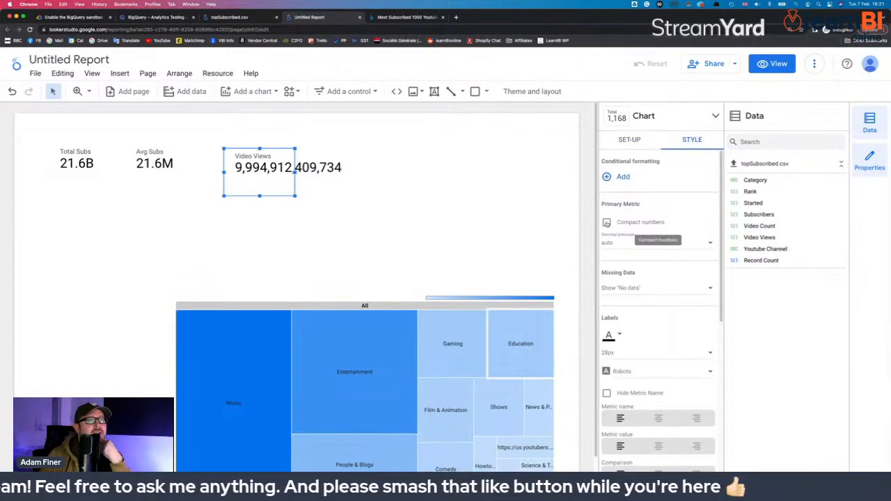
left_click(606, 222)
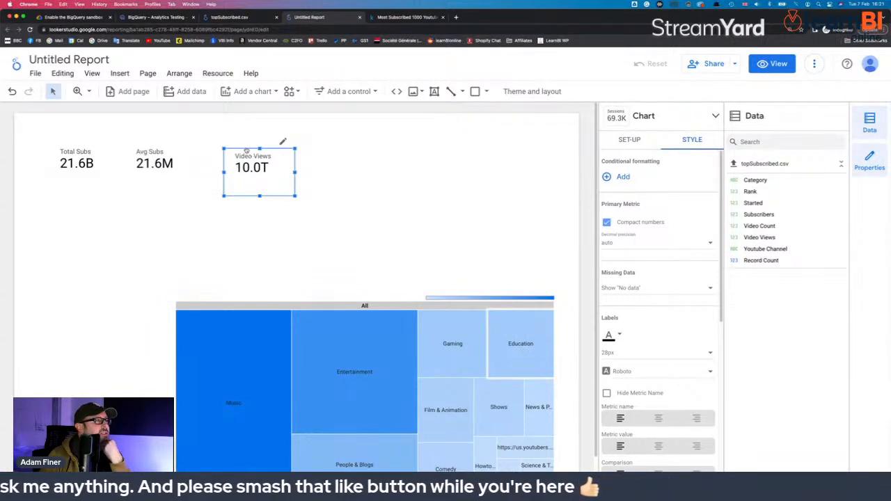
left_click_drag(247, 150, 224, 145)
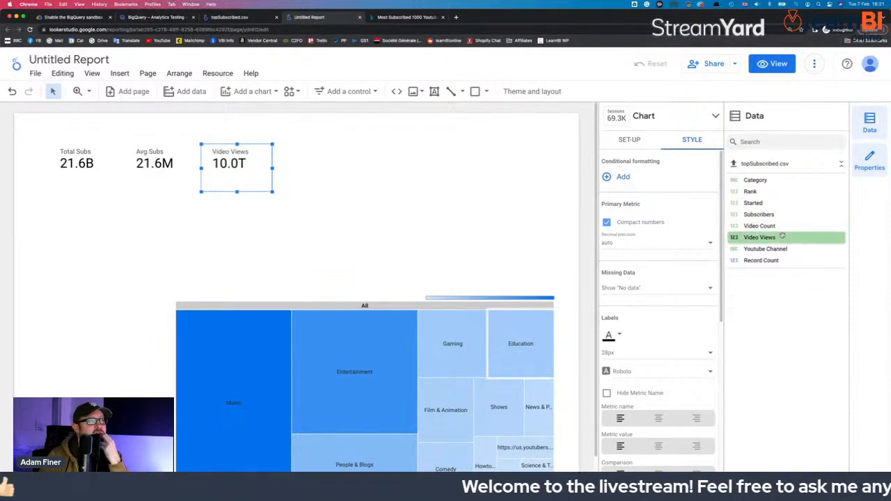
Add a second Video Views scorecard at the end of the row and set its aggregation to Average
left_click_drag(783, 236, 312, 166)
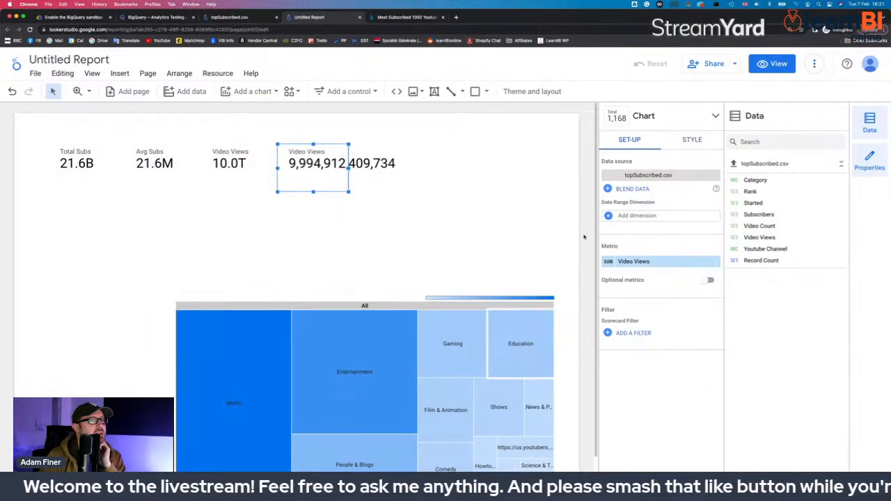
left_click(609, 262)
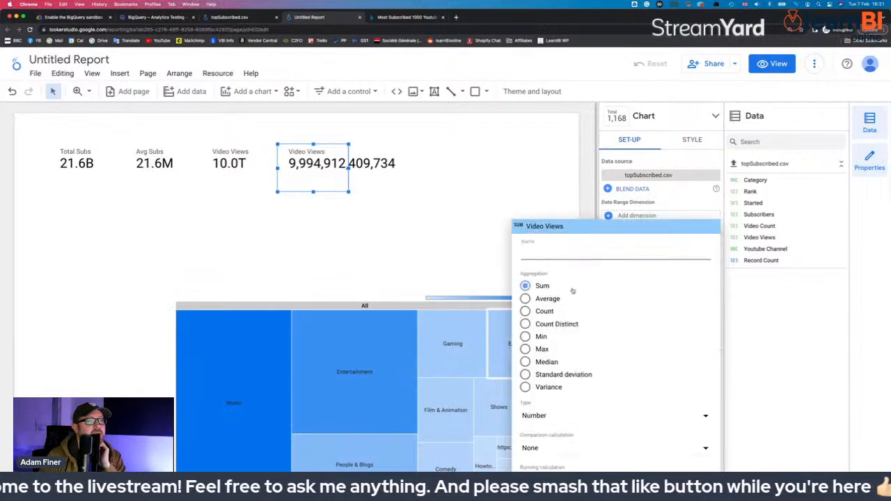
left_click(525, 299)
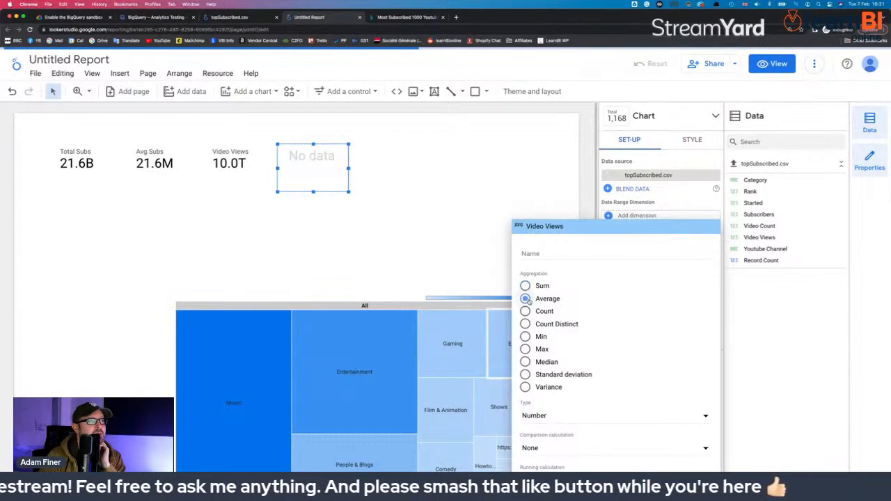
Rename the averaged scorecard's metric Avg Views and display its value as a compact number
left_click(534, 254)
type("Avg")
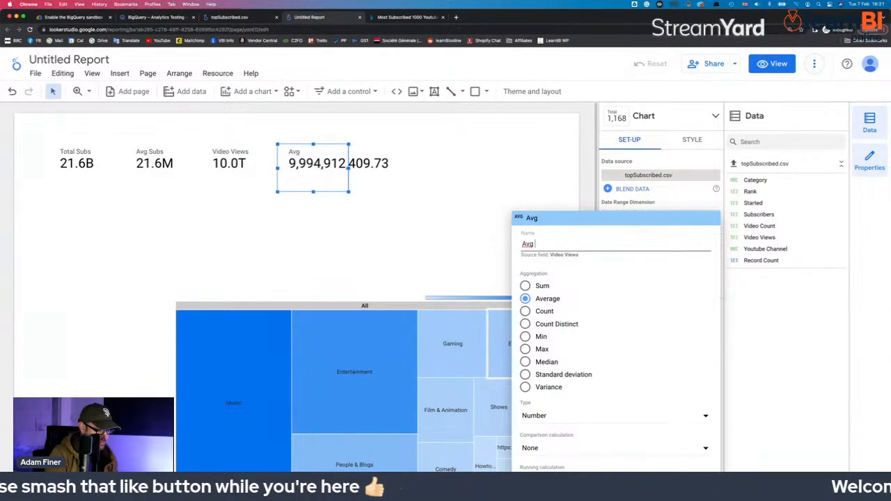
type(" Viewsa")
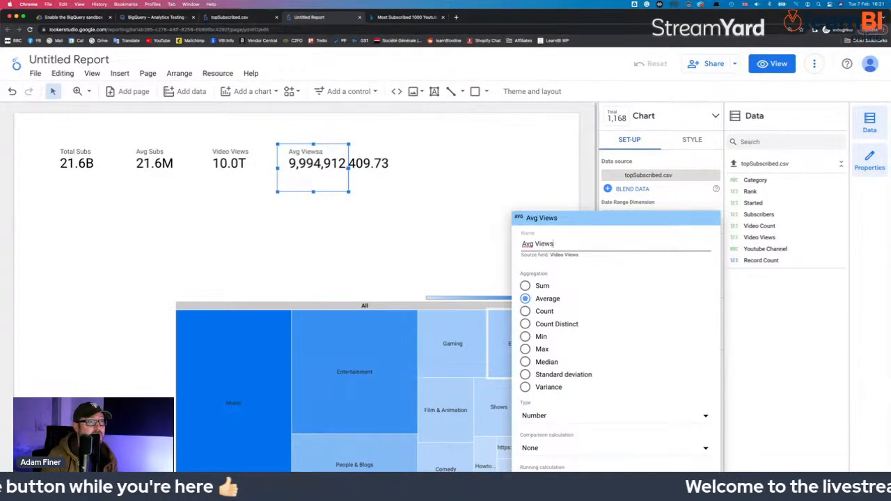
key("Return")
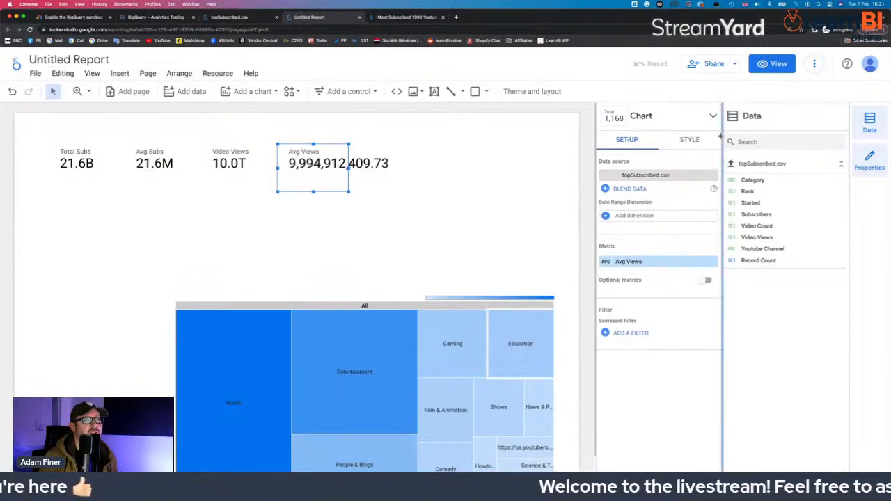
left_click(692, 141)
left_click(604, 222)
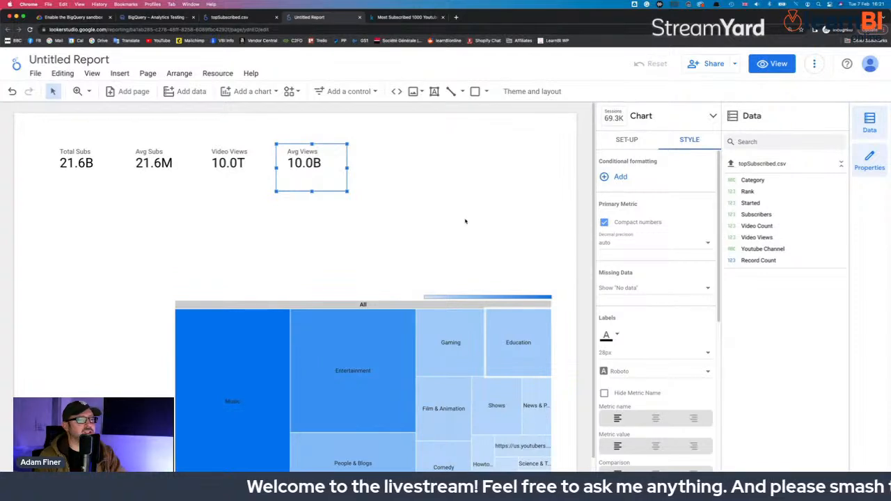
Move the treemap up and toward the page's horizontal centre, below the row of scorecards
left_click_drag(416, 299, 314, 267)
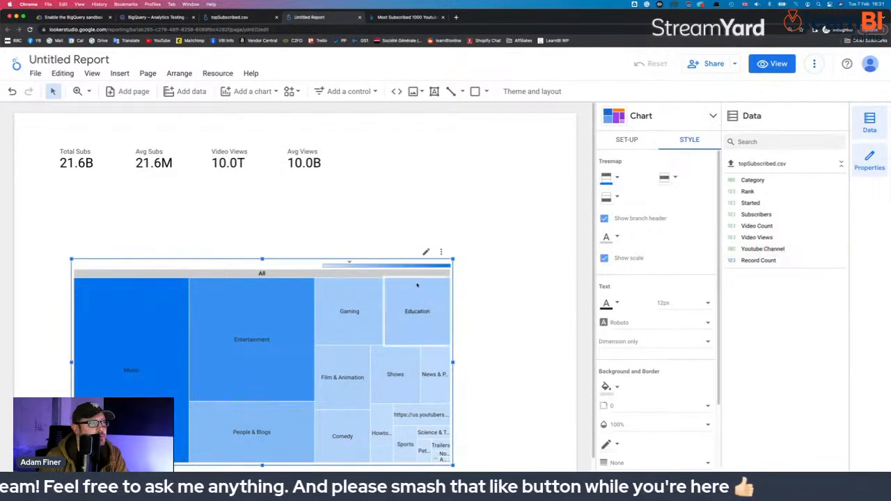
left_click_drag(300, 274, 338, 278)
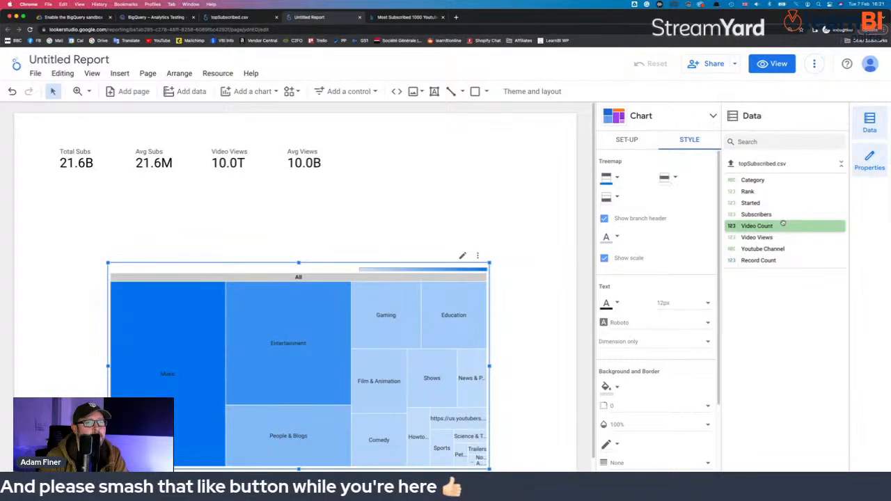
Align the treemap's left edge with the Total Subs scorecard and resize it narrower and taller, spanning the scorecard row's width
mouse_move(283, 277)
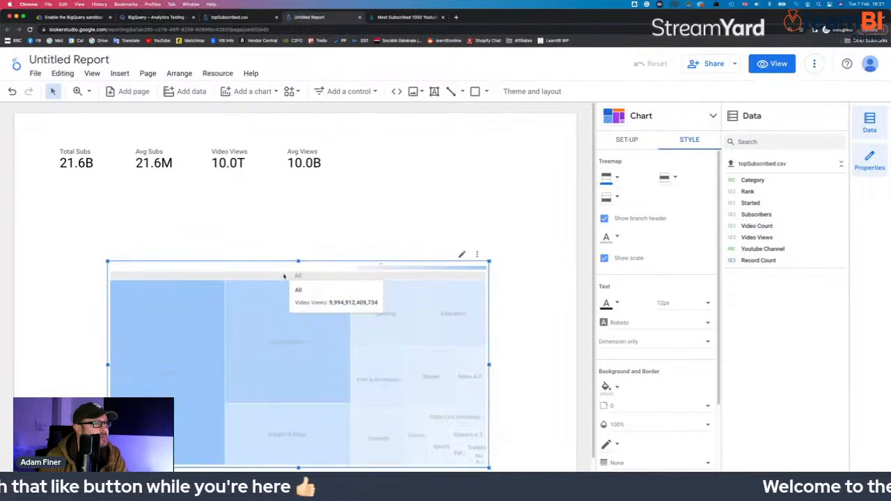
left_click_drag(283, 277, 232, 241)
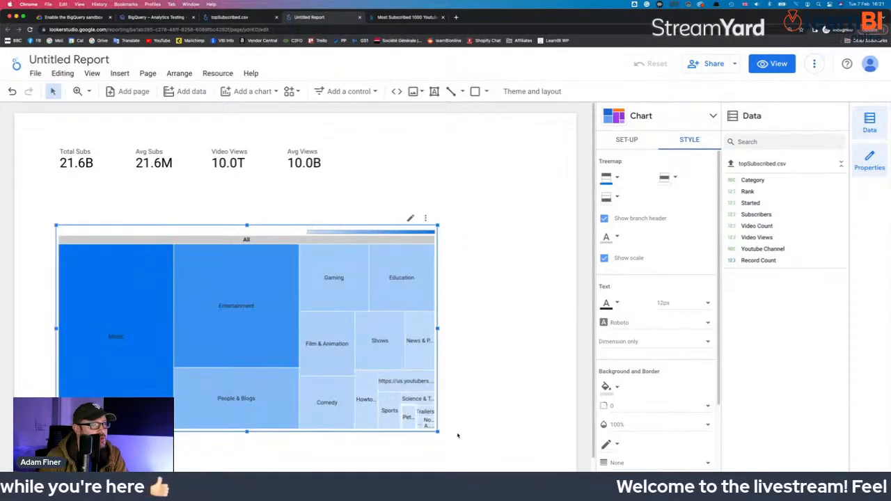
left_click_drag(439, 432, 315, 463)
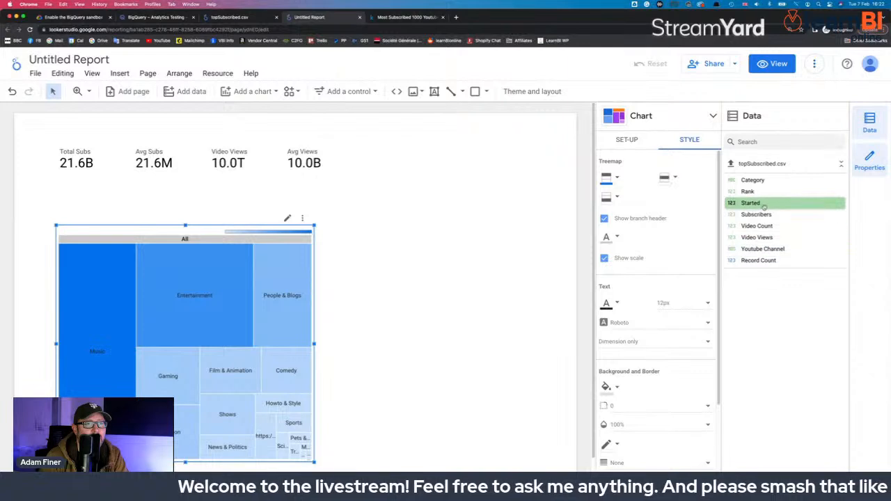
Add a column chart beside the treemap and set its dimension to Started
mouse_move(764, 204)
left_mouse_down()
mouse_move(399, 216)
mouse_move(758, 203)
left_mouse_up()
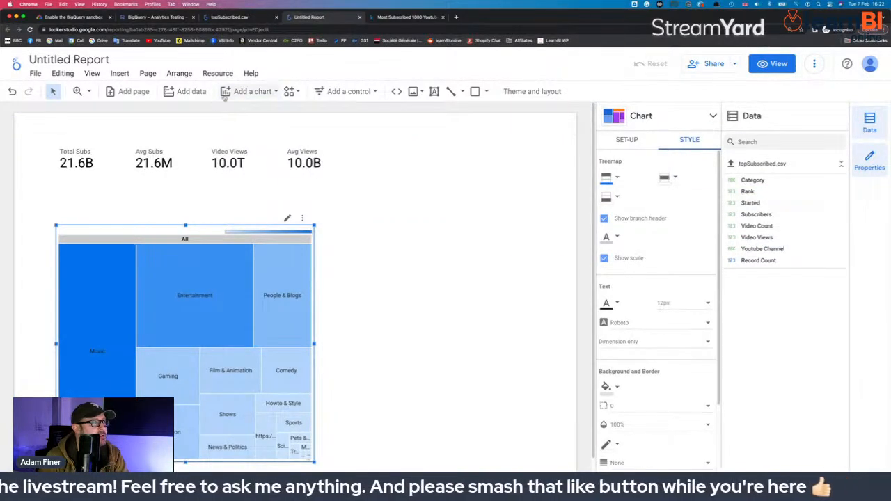
left_click(252, 91)
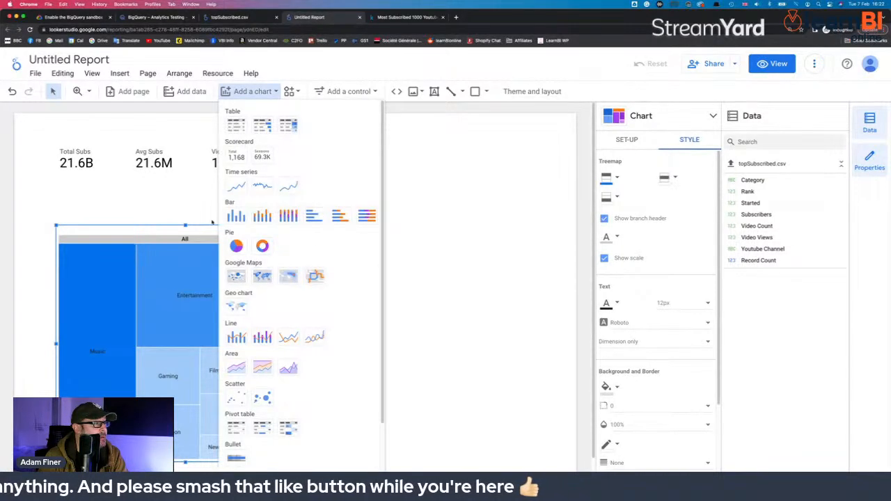
left_click(236, 217)
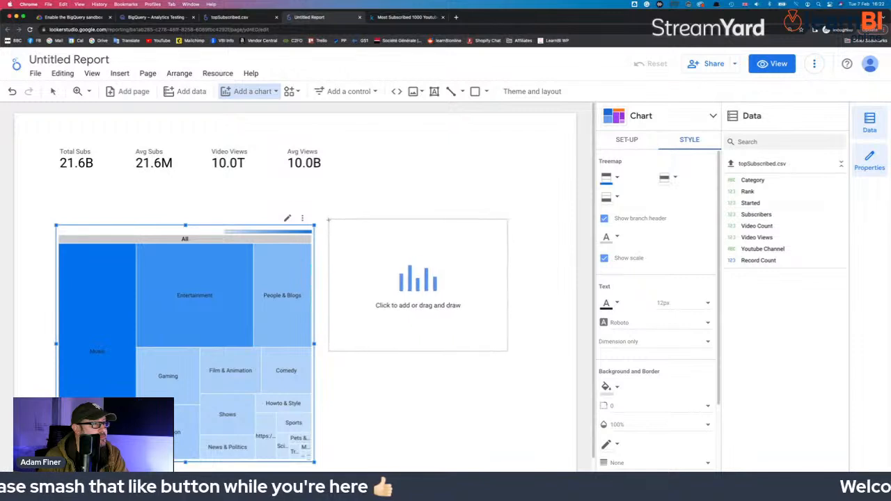
left_click(329, 220)
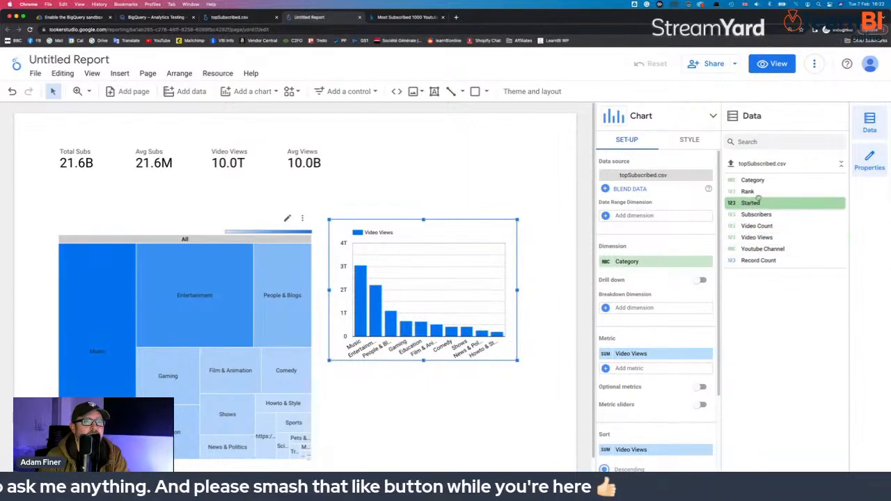
left_click_drag(750, 203, 653, 261)
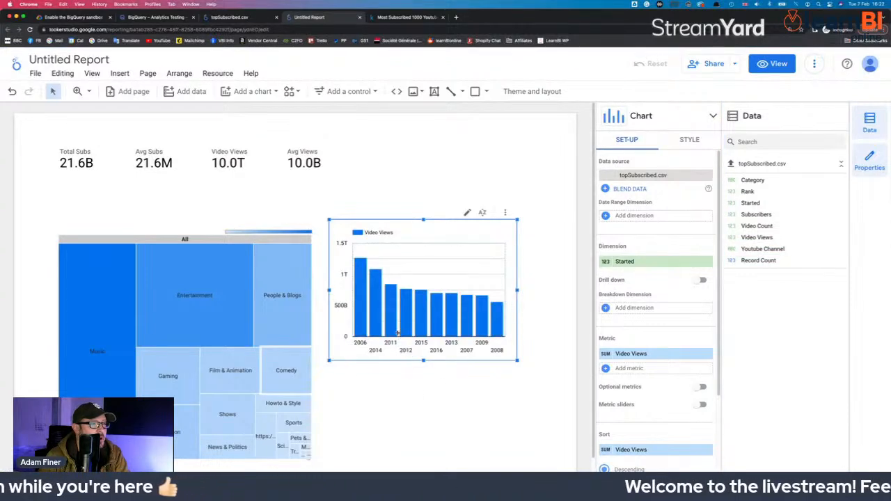
Sort the column chart by Started in ascending order and inspect the Video Views of its earliest years
scroll(651, 362, "down", 4)
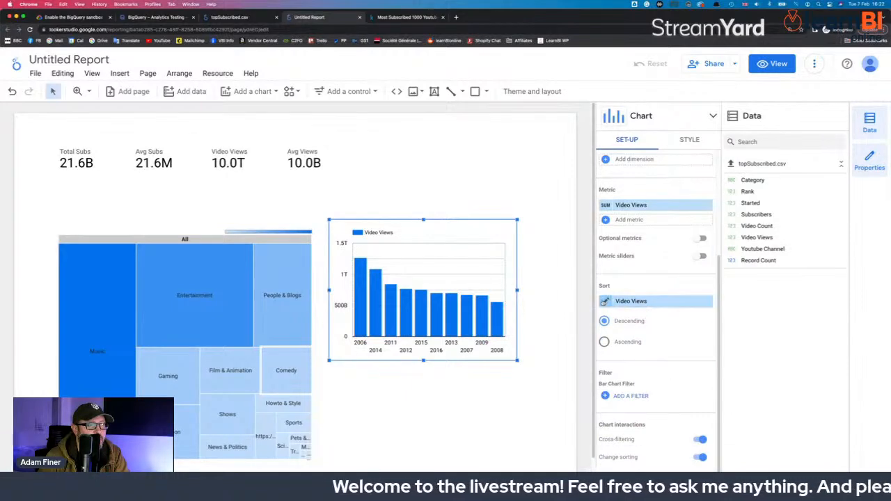
left_click(632, 301)
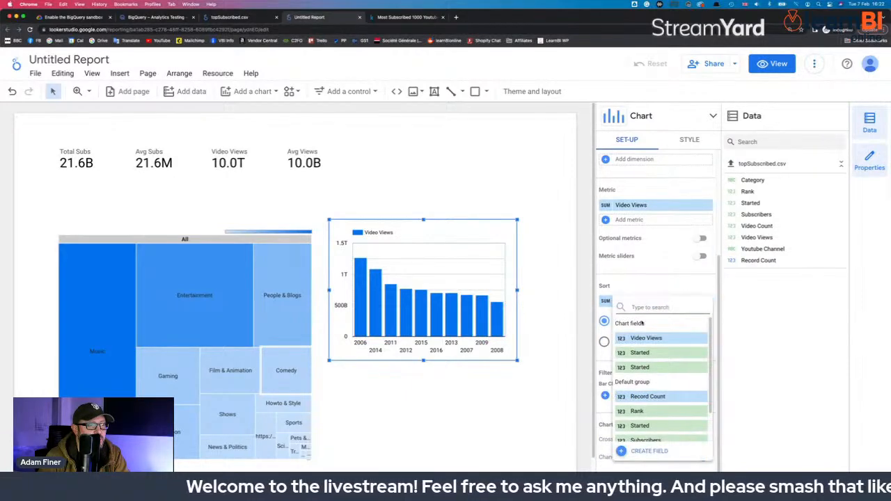
left_click(651, 353)
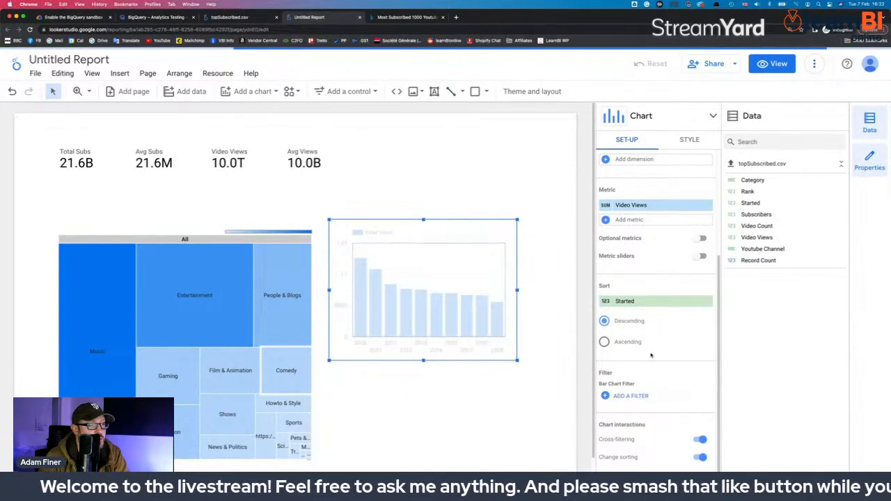
left_click(604, 342)
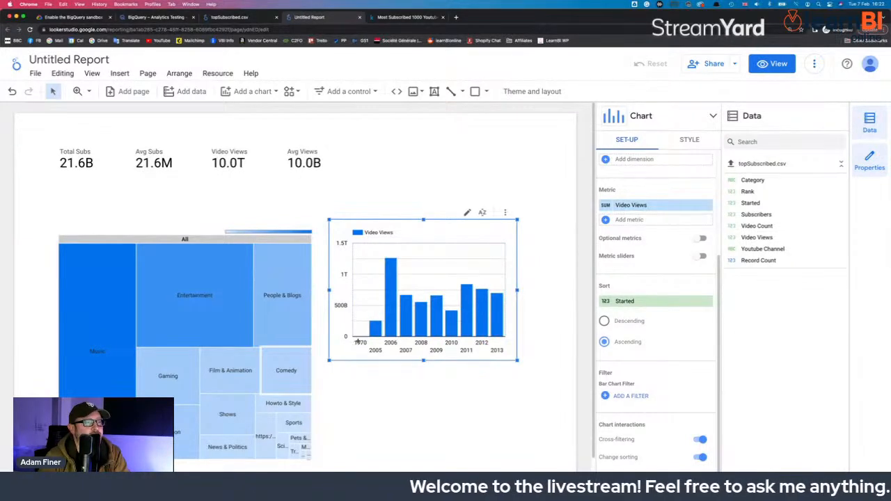
mouse_move(374, 334)
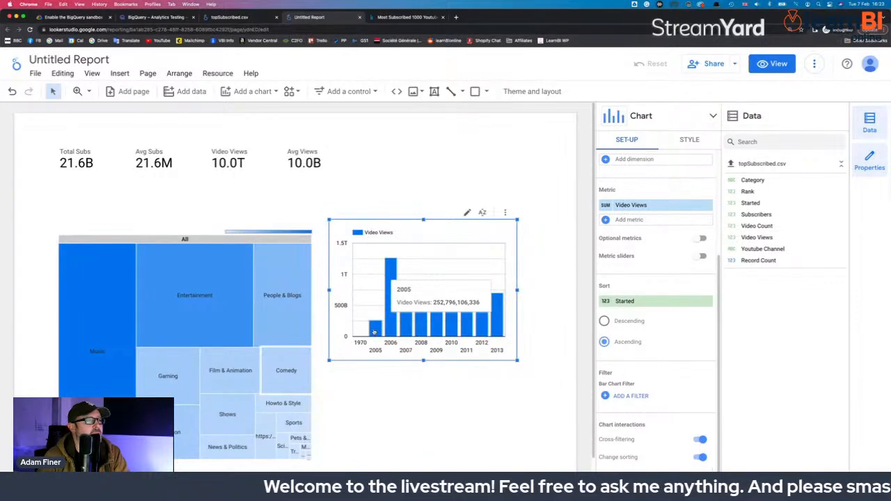
mouse_move(387, 304)
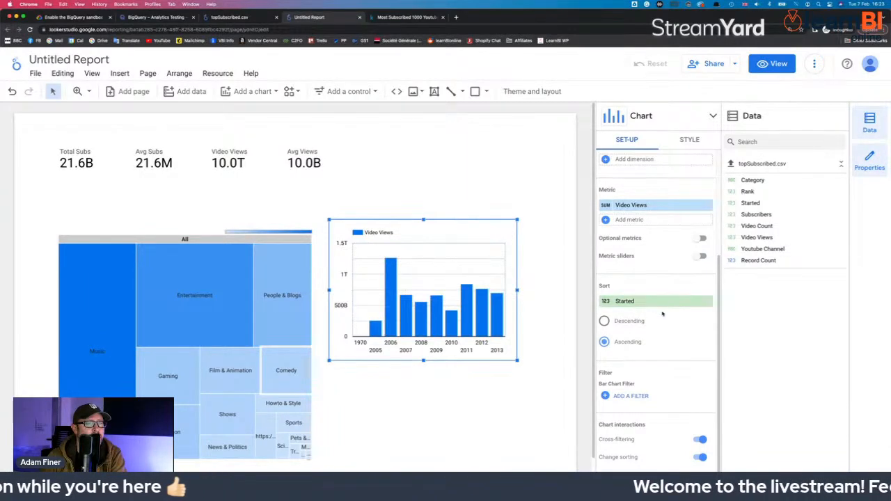
Replace the column chart's metric with Record Count and move the chart down slightly, level with the treemap's top
scroll(662, 315, "up", 3)
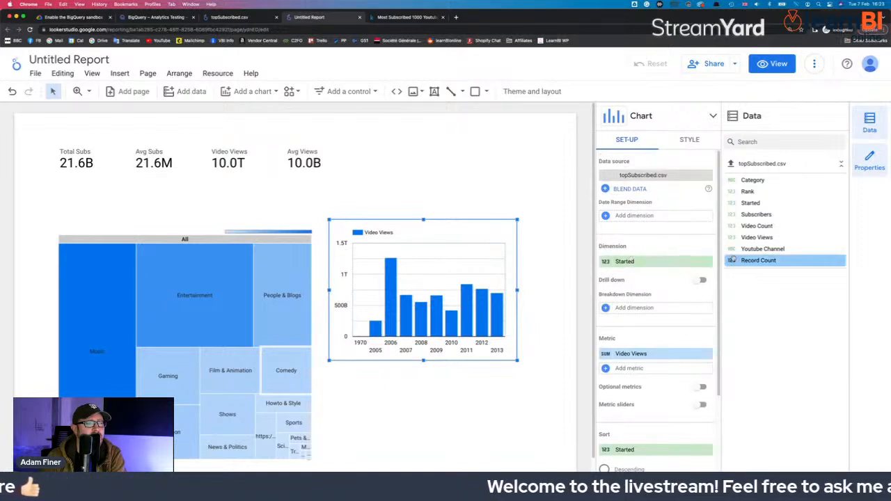
left_click_drag(783, 260, 666, 276)
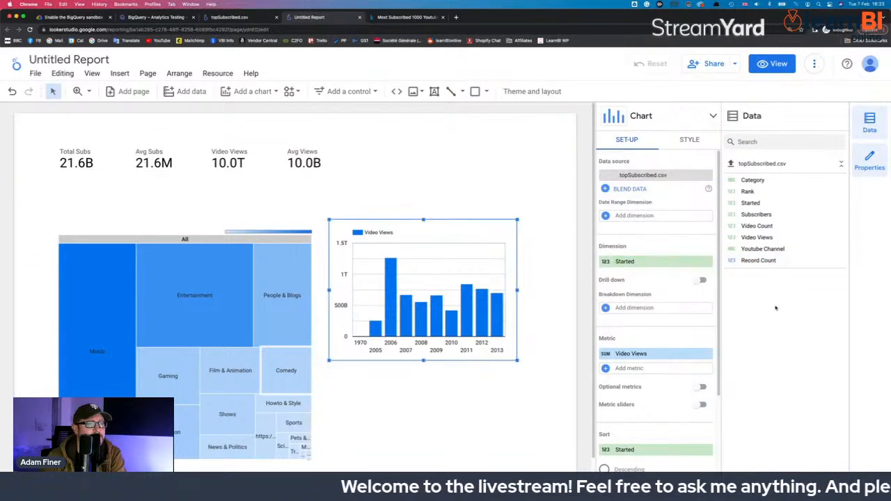
left_click_drag(766, 260, 658, 367)
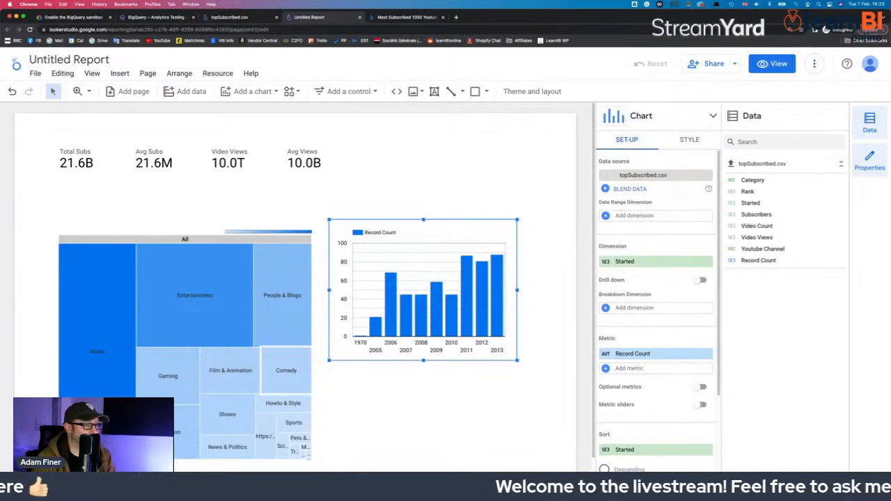
left_click_drag(433, 249, 431, 261)
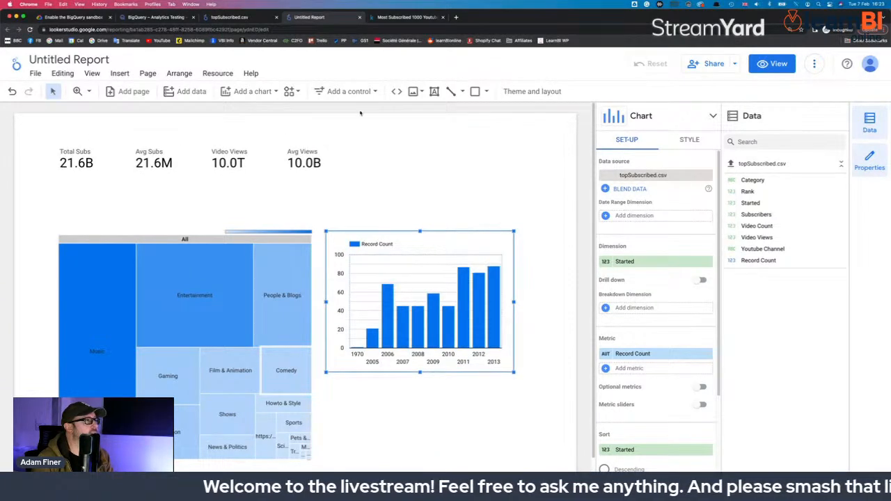
Draw a rectangle across the full width of the page top, shorten it to end above the scorecards, and fill it red
left_click(475, 92)
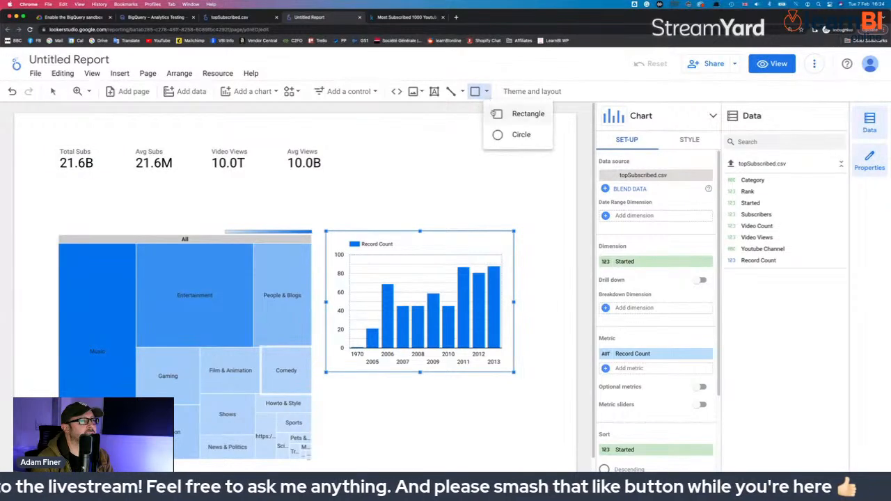
left_click(528, 113)
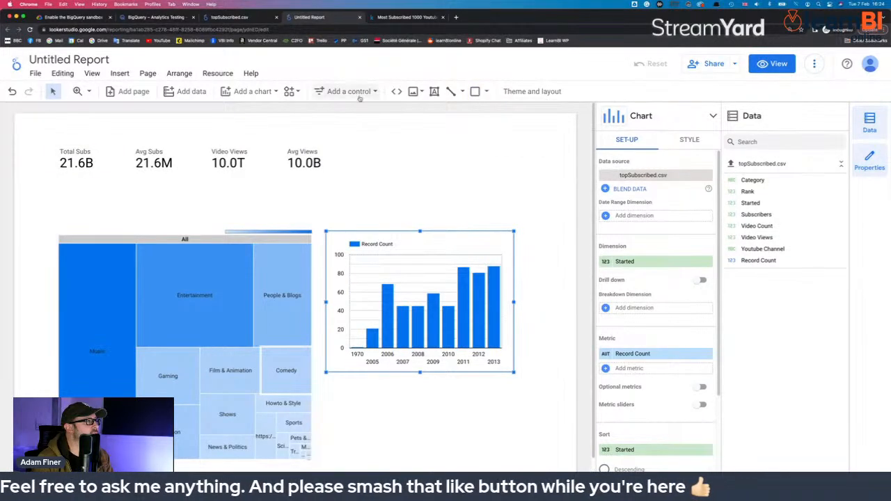
left_click(486, 91)
left_click(527, 113)
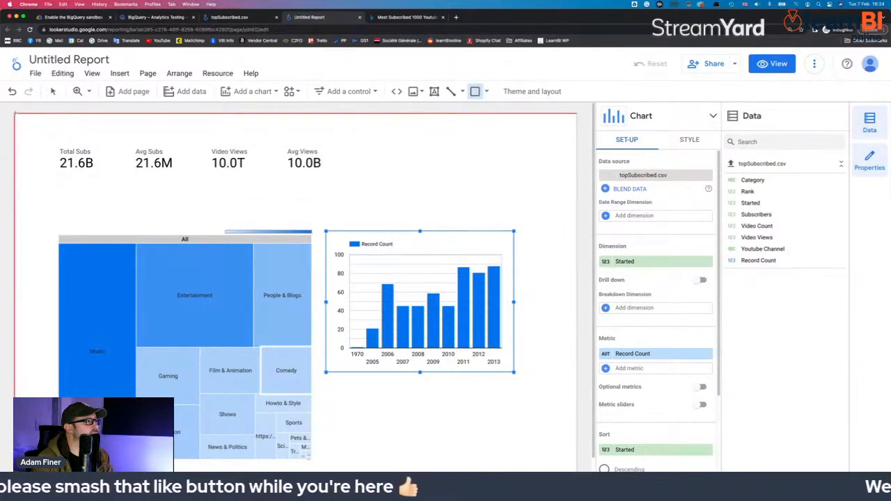
left_click_drag(15, 113, 578, 160)
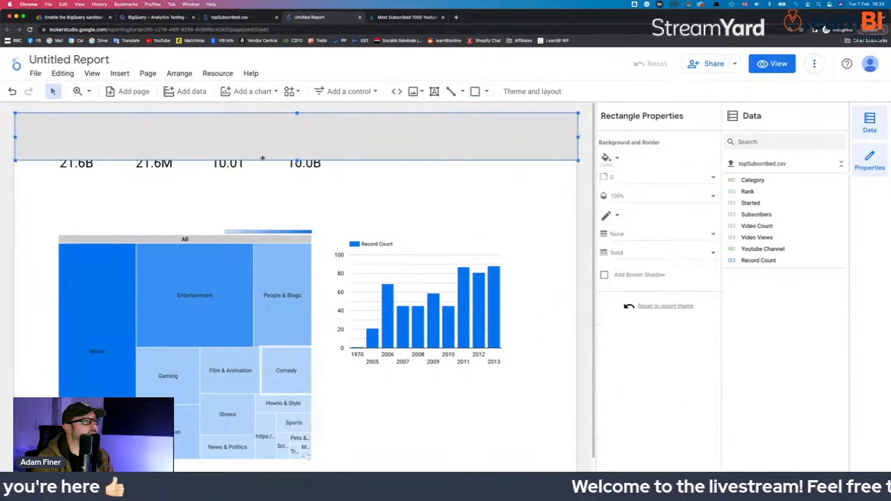
left_click_drag(297, 160, 289, 138)
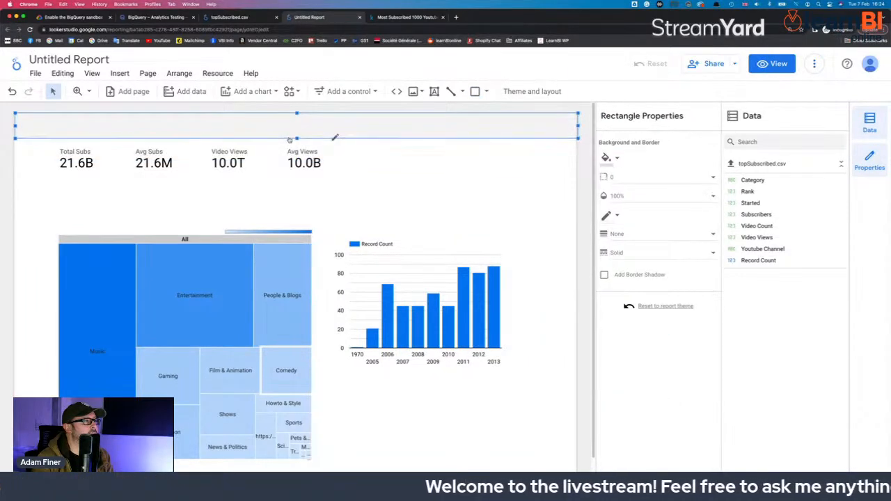
left_click(613, 158)
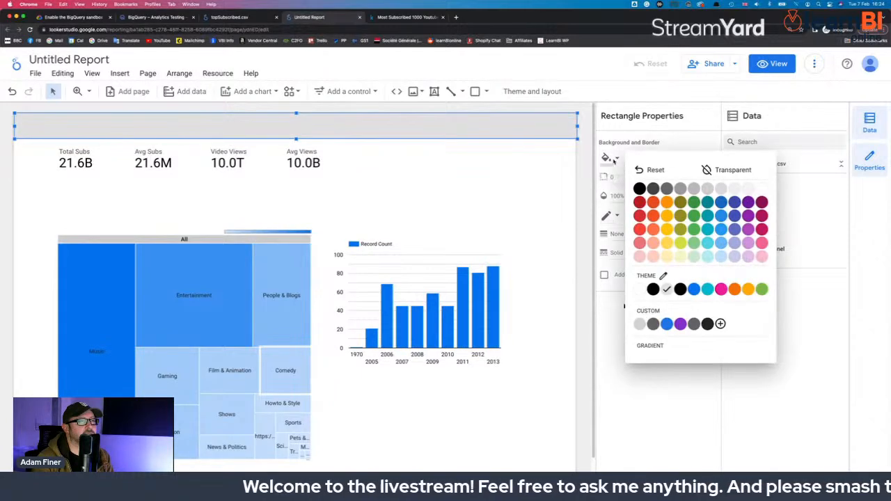
left_click(640, 217)
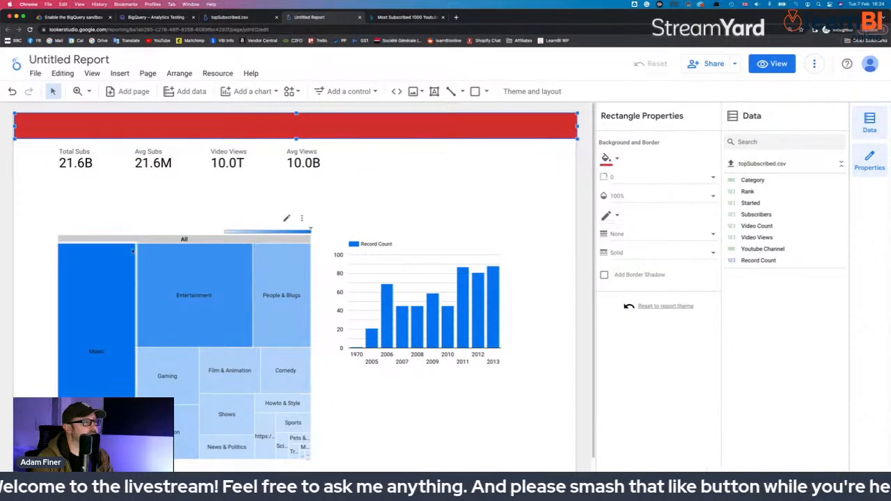
Change the treemap's blue maximum colour to the same red as the header banner
left_click(133, 252)
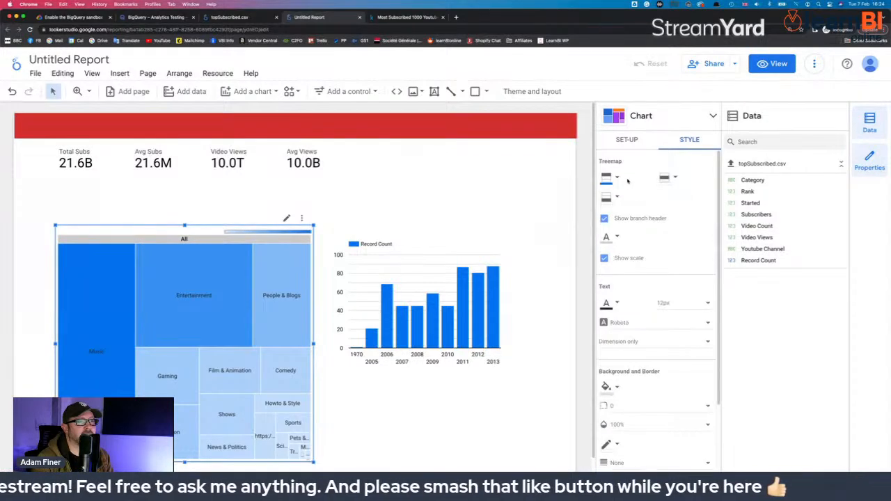
left_click(610, 178)
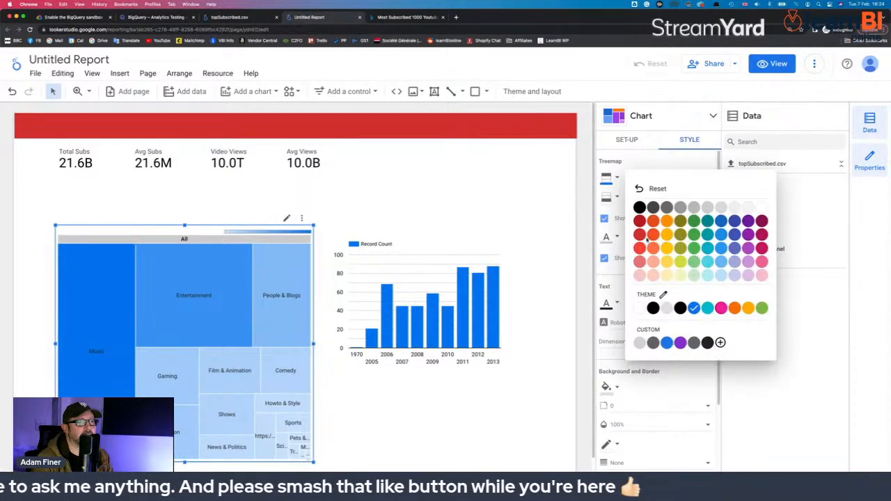
left_click(639, 236)
Recolour the column chart's bars with the same red as the banner and treemap
left_click(403, 263)
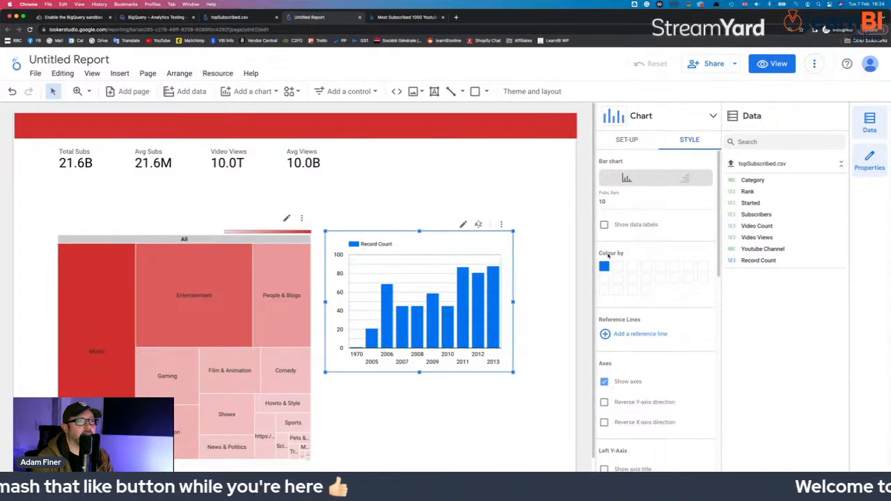
left_click(604, 266)
left_click(629, 302)
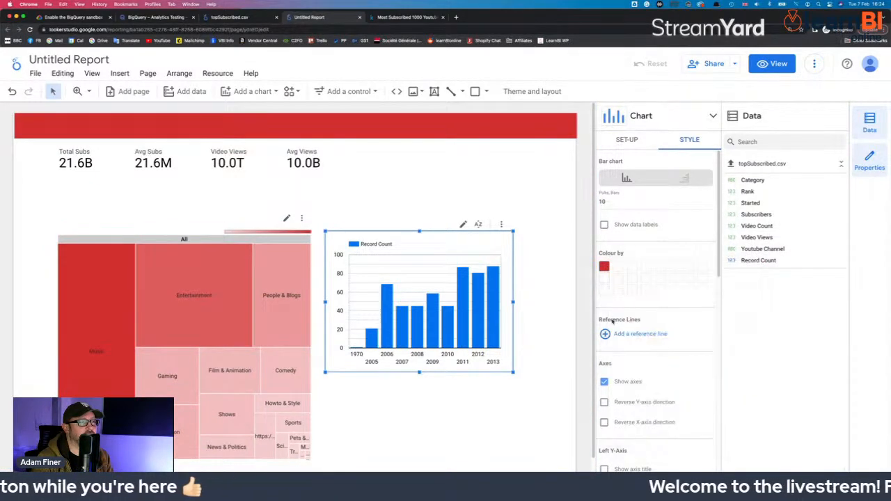
left_click(604, 266)
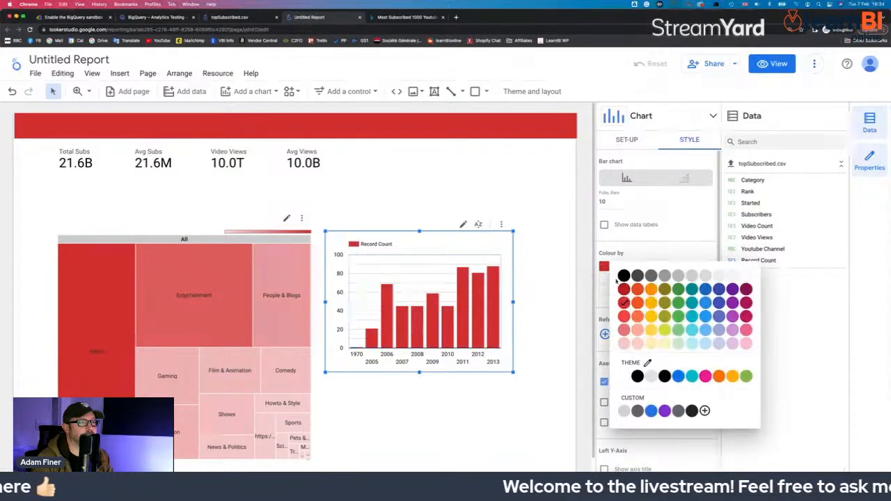
left_click(528, 390)
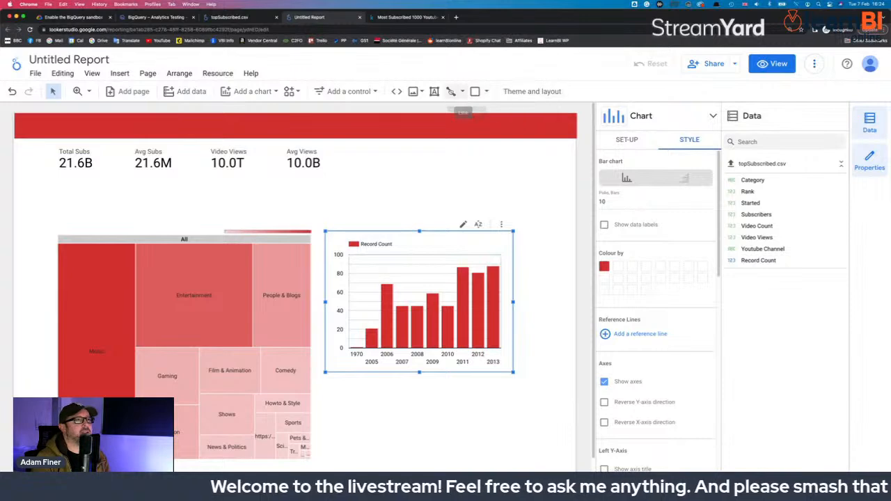
Add a text box reading "Top 1000 YouTube Channels" at the start of the red banner and set its font colour to white
left_click(434, 91)
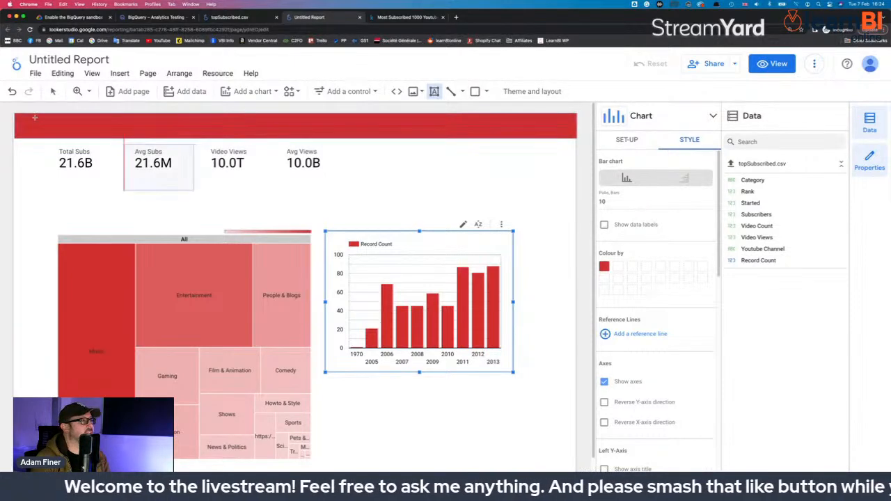
left_click_drag(35, 118, 197, 142)
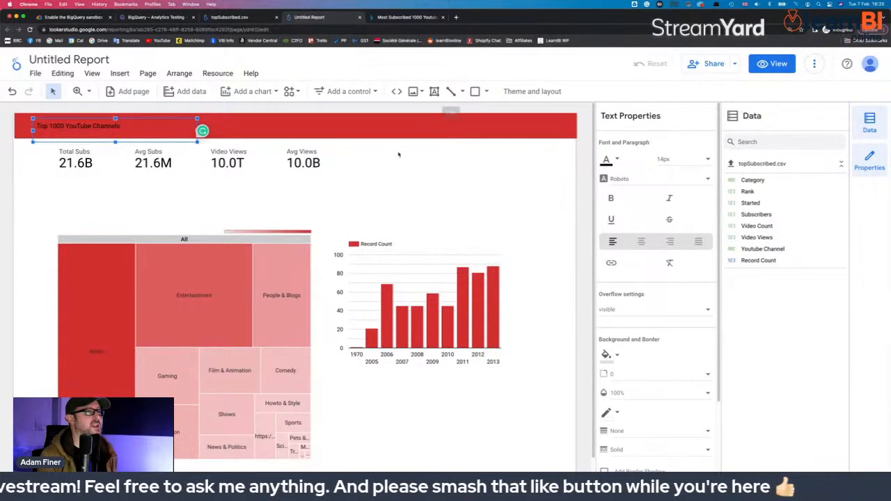
left_click(612, 160)
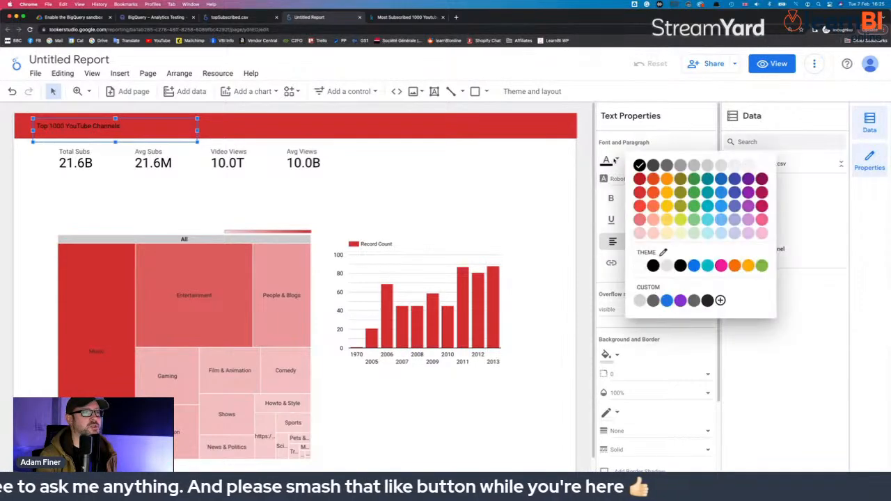
left_click(640, 266)
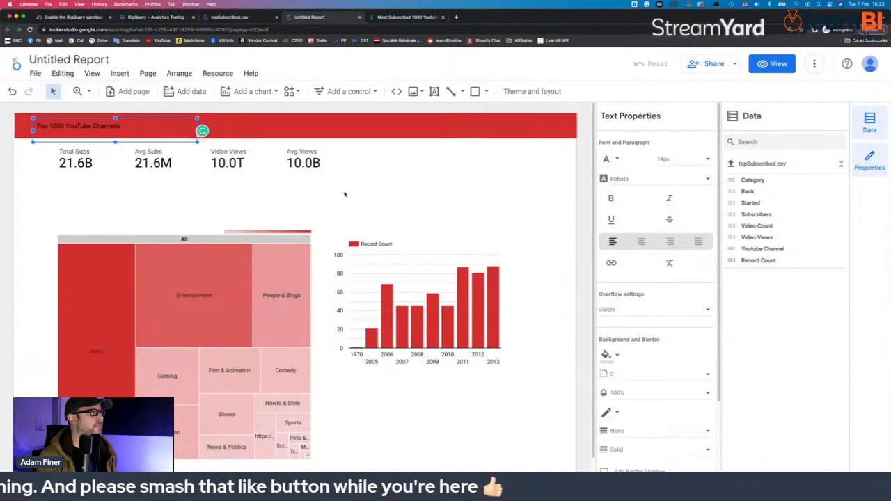
Try to set the banner title text's font colour to white
triple_click(87, 127)
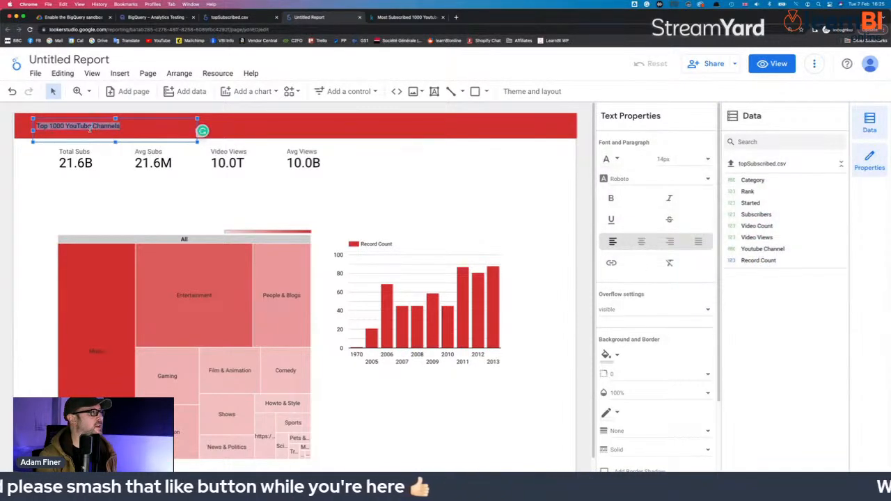
left_click(612, 159)
left_click(640, 271)
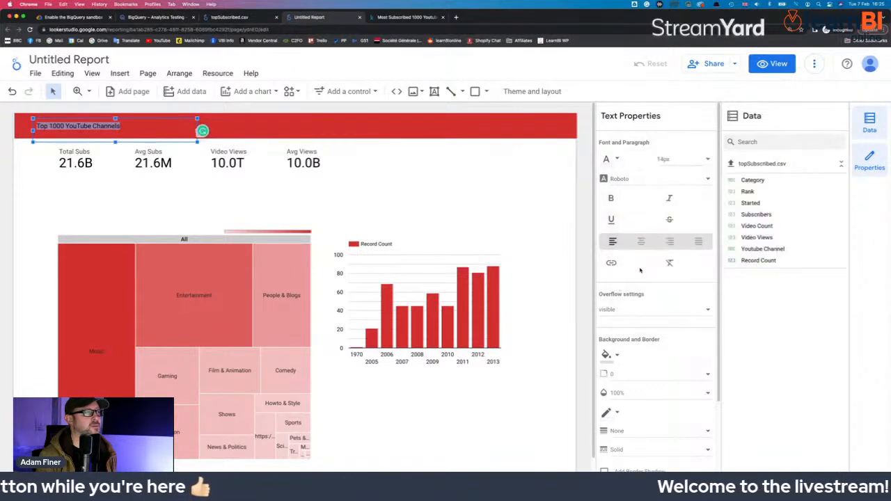
left_click(607, 160)
left_click(641, 261)
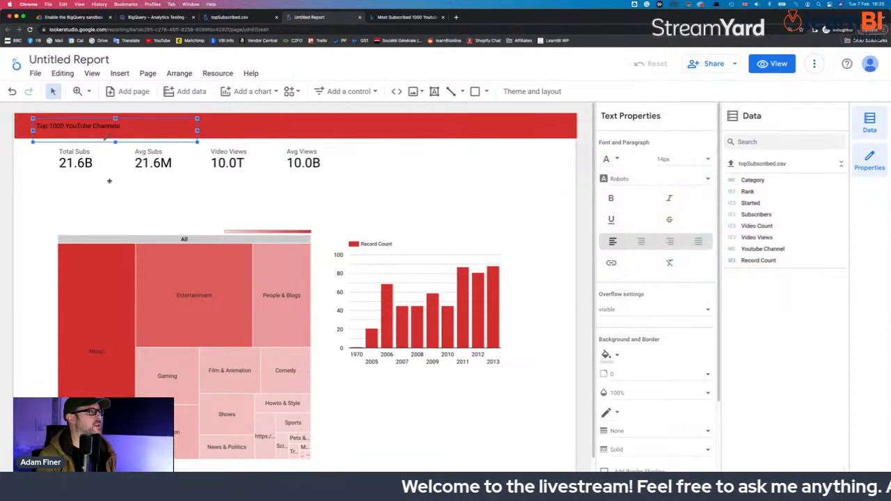
Recolour the "Top 1000 YouTube Channels" title text in the light grey theme colour
triple_click(81, 127)
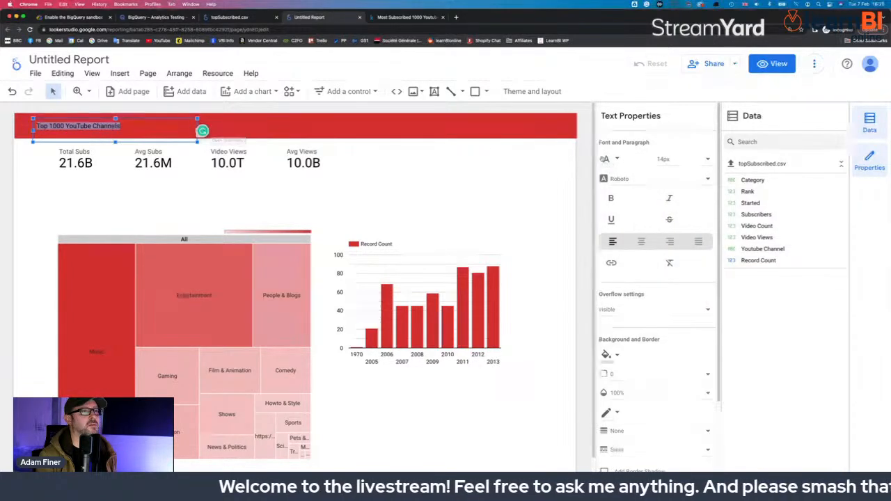
left_click(617, 160)
left_click(642, 223)
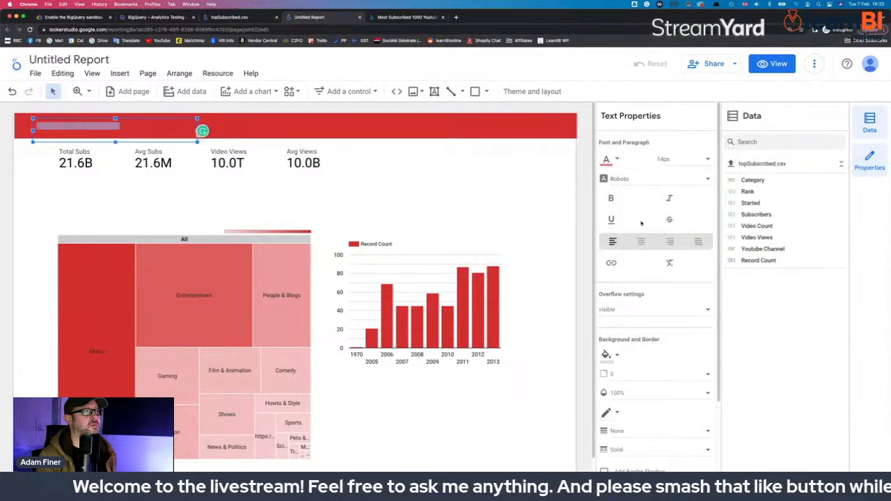
left_click(615, 160)
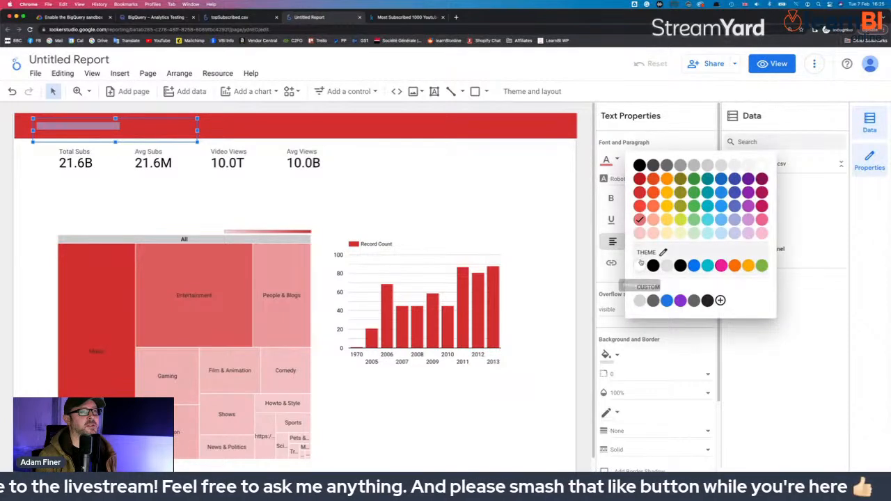
left_click(640, 264)
left_click(616, 160)
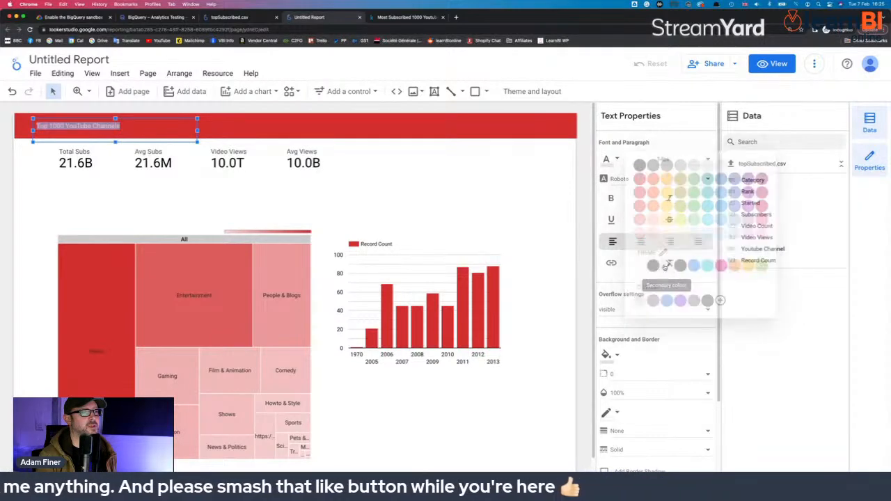
left_click(666, 266)
left_click(482, 185)
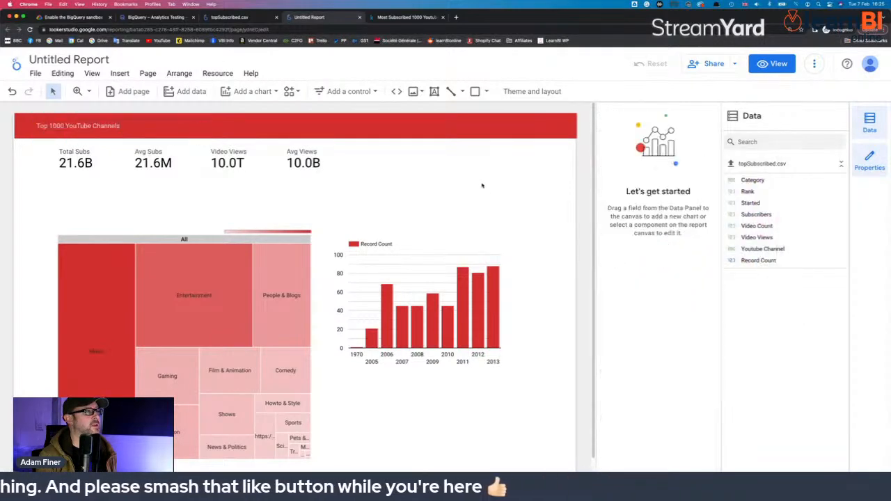
Set the banner title's font size to 28px and widen its text box so the title fits on one line
left_click(86, 125)
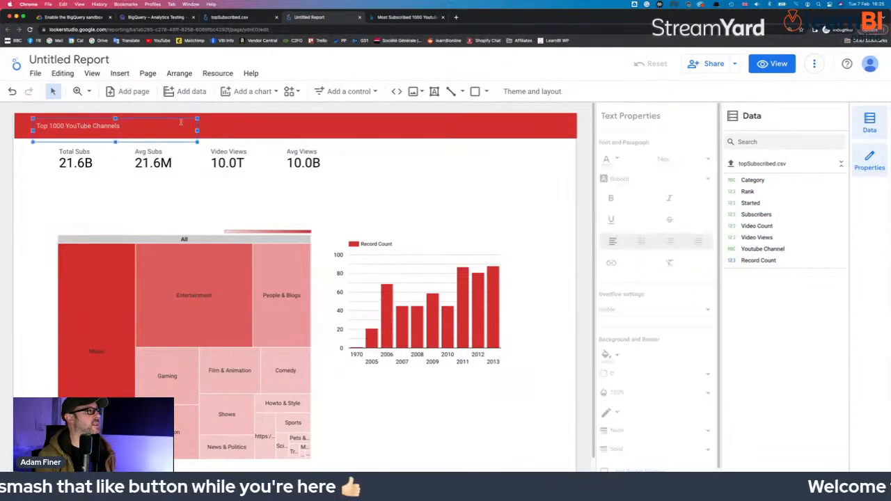
left_click(709, 162)
left_click(682, 208)
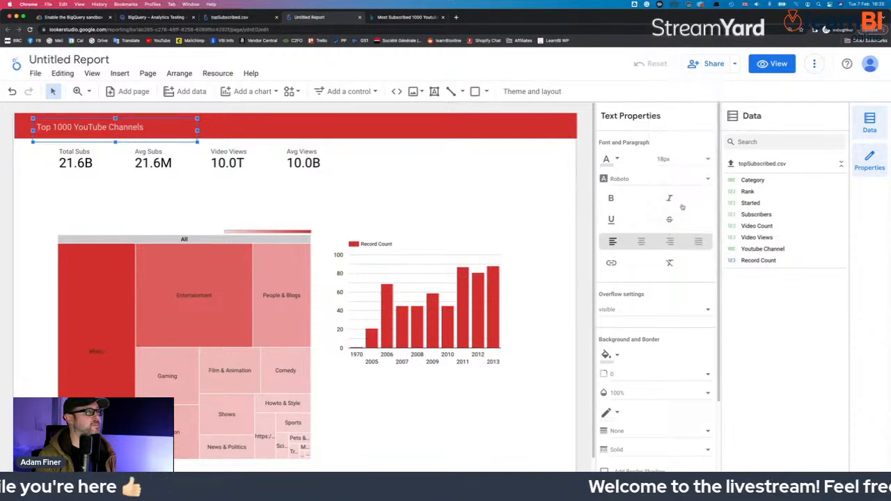
left_click(686, 159)
left_click(692, 232)
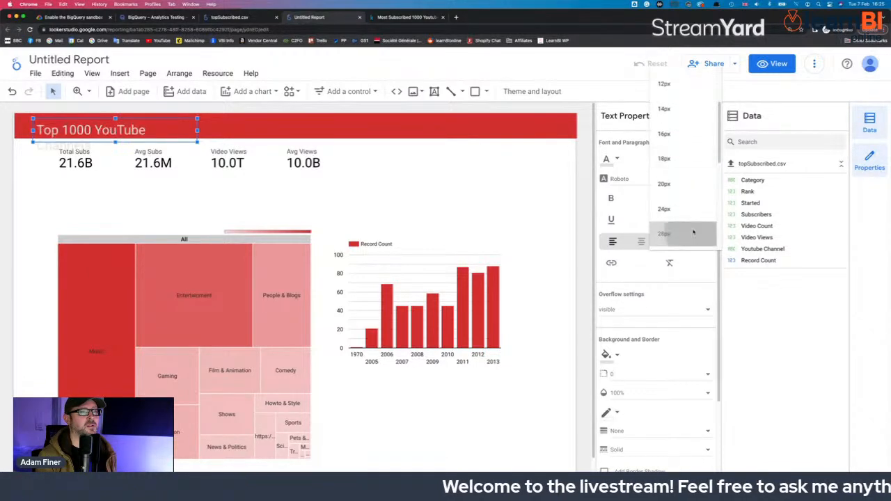
left_click_drag(197, 130, 278, 130)
Move the title text box slightly up and inward so the text sits vertically centred in the red banner
left_click(197, 117)
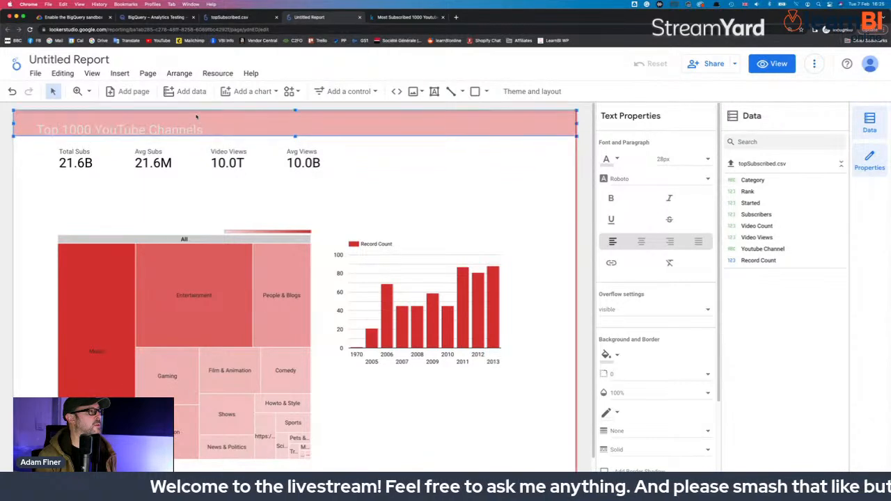
triple_click(175, 128)
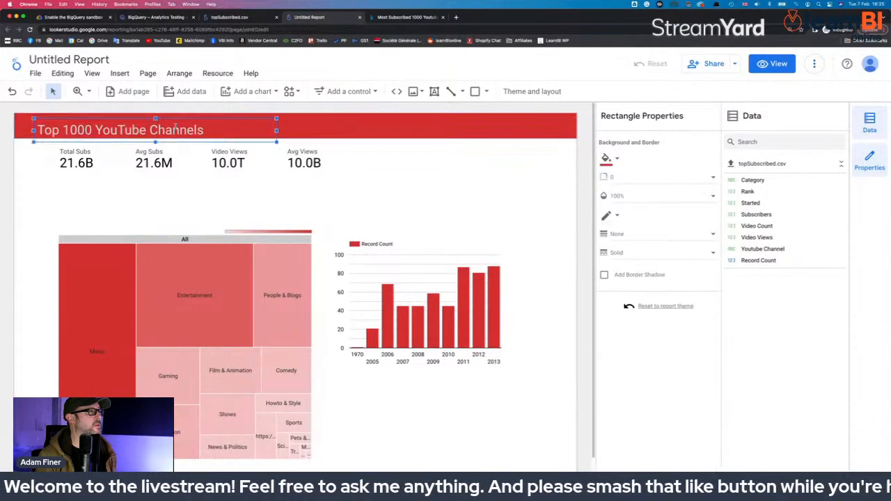
left_click(176, 117)
left_click(188, 124)
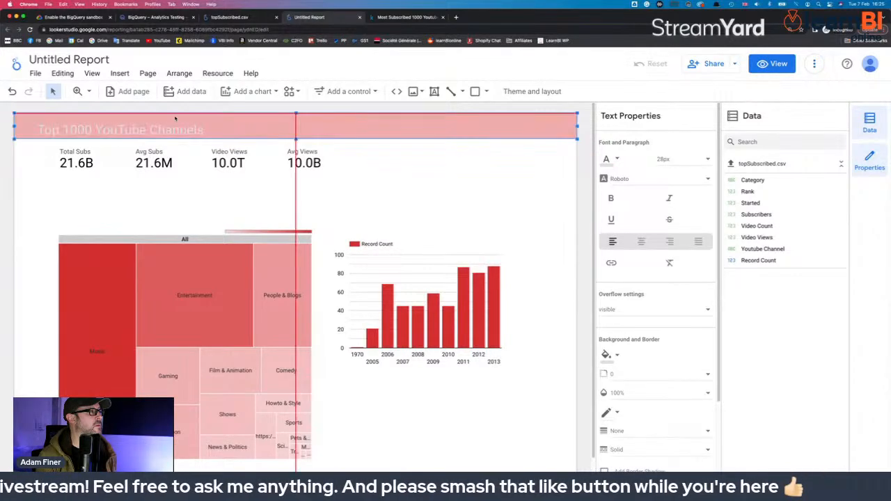
mouse_move(189, 124)
left_mouse_down()
mouse_move(171, 124)
mouse_move(193, 124)
left_mouse_up()
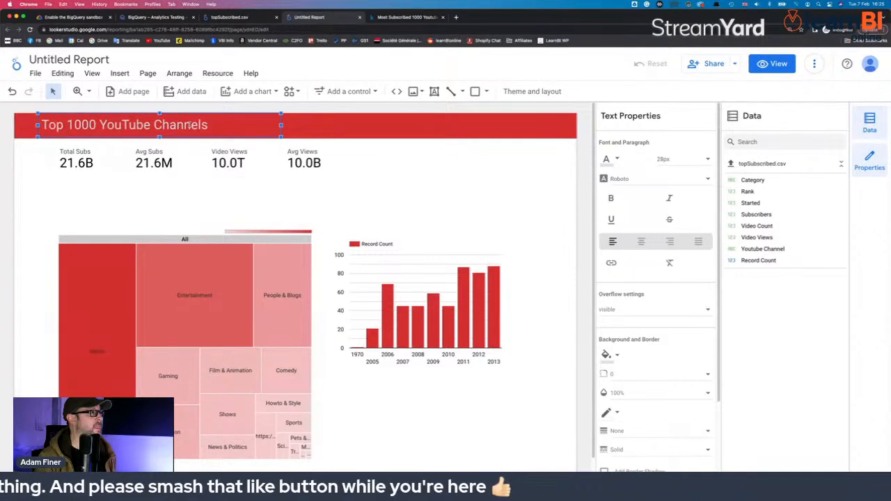
left_click(394, 172)
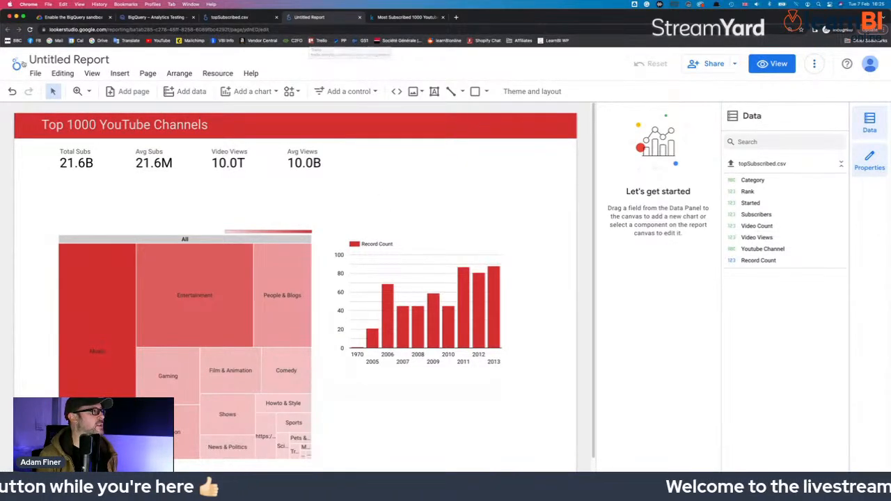
Leave the report for the Looker Studio home page, reopen the untitled report and switch it back to edit mode
left_click(21, 65)
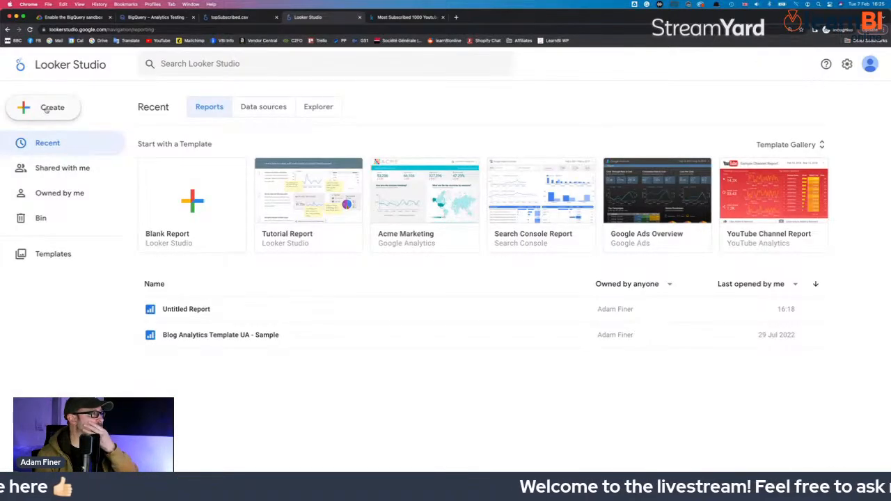
left_click(205, 311)
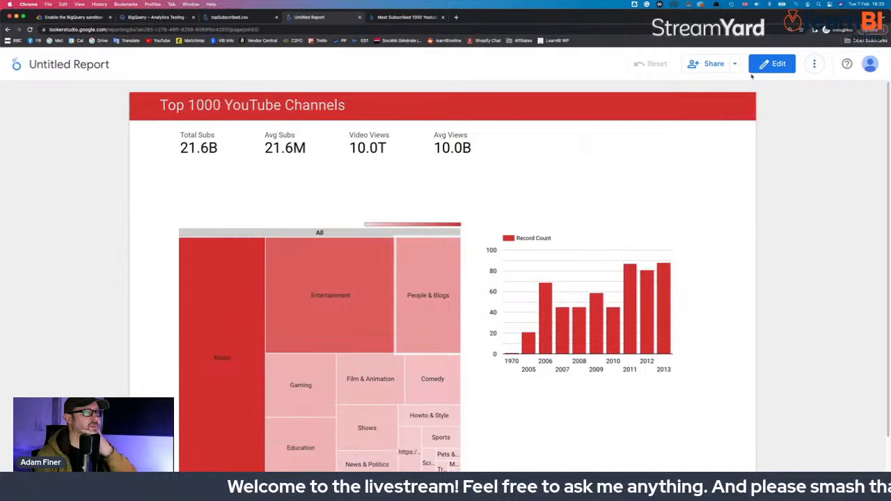
left_click(772, 64)
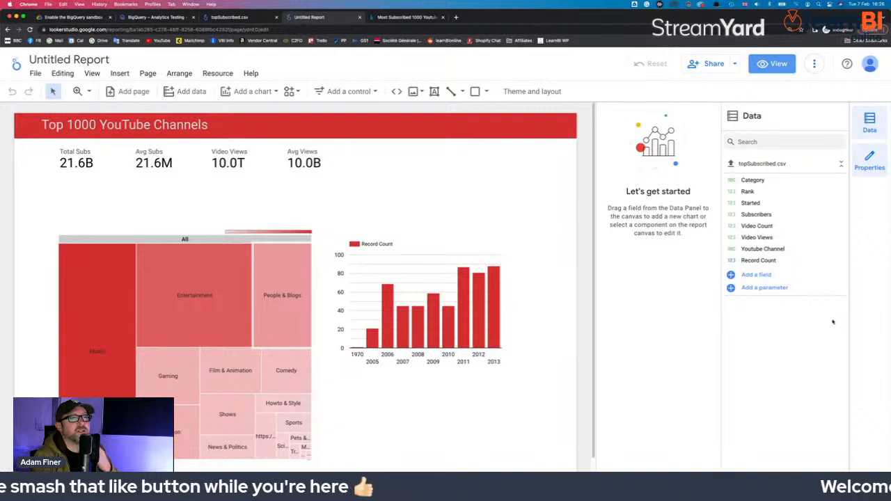
Add a Subscribers scorecard beside Avg Views and turn on compact numbers for its primary metric
left_click_drag(752, 214, 393, 168)
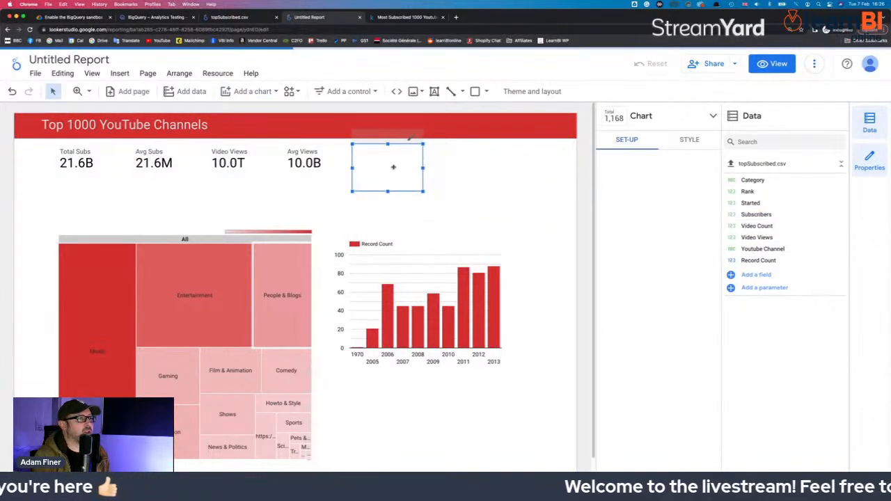
left_click(693, 139)
left_click(603, 223)
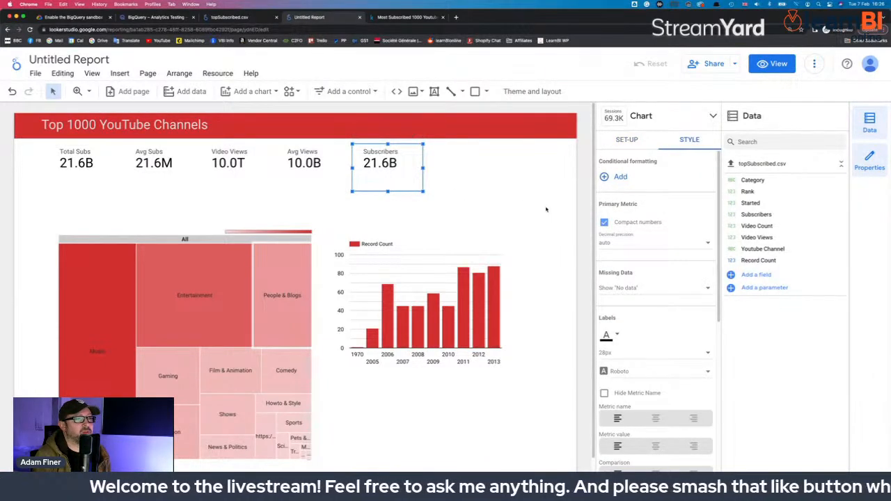
Set the new scorecard's Subscribers metric to the Max aggregation and name it "Max Subs"
left_click(626, 141)
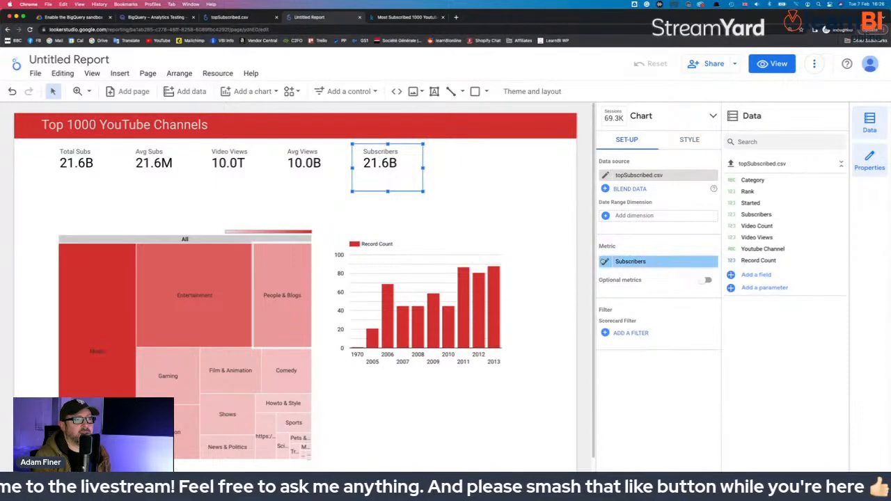
left_click(627, 261)
left_click(523, 300)
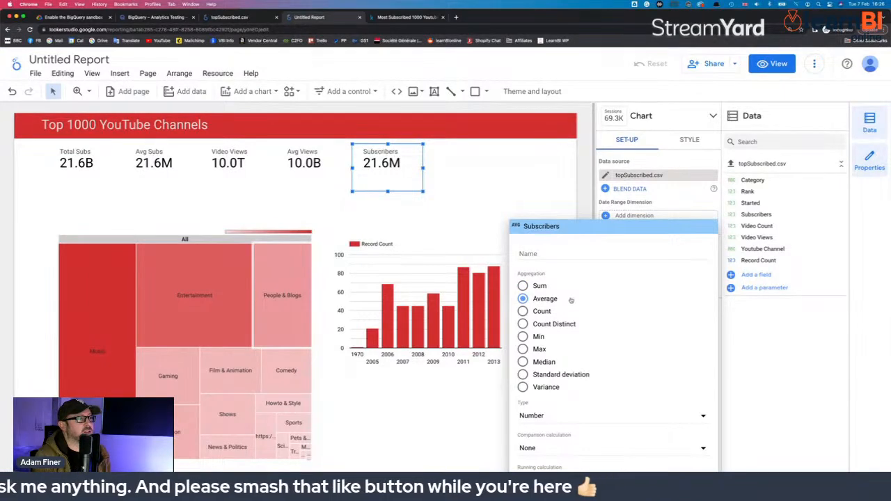
left_click(533, 253)
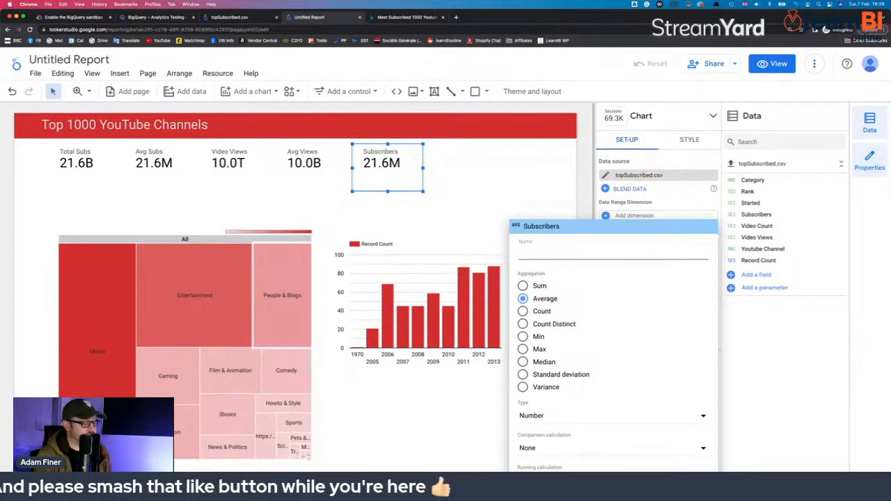
type("Av")
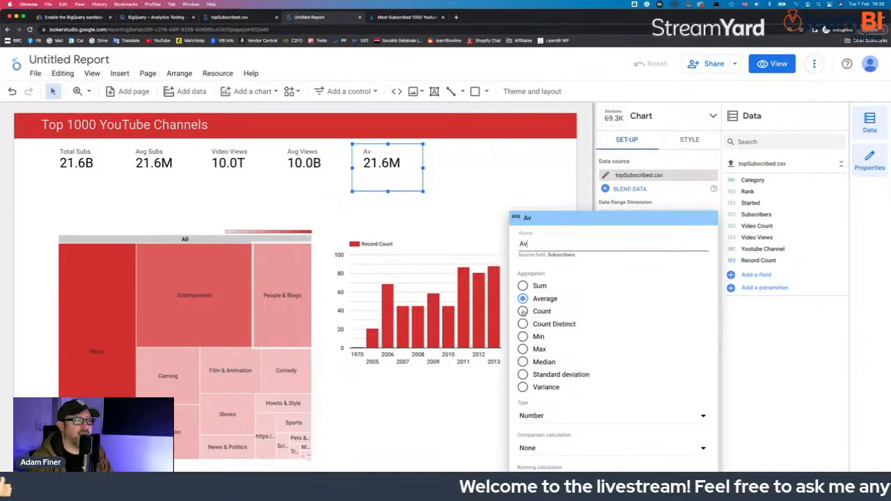
left_click(522, 349)
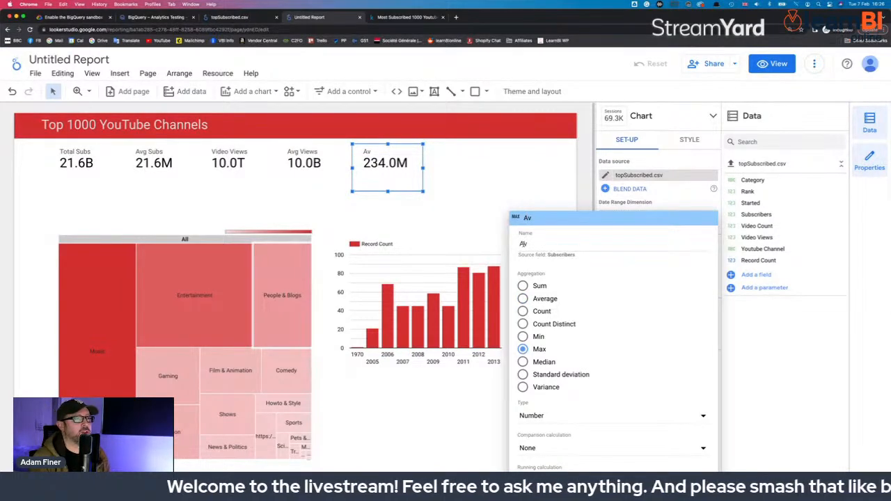
double_click(523, 244)
type("Ma")
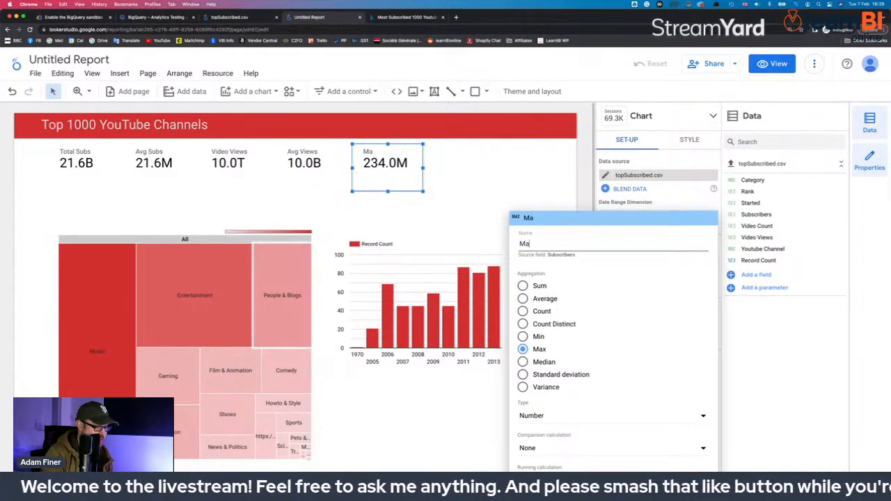
type("x Subs")
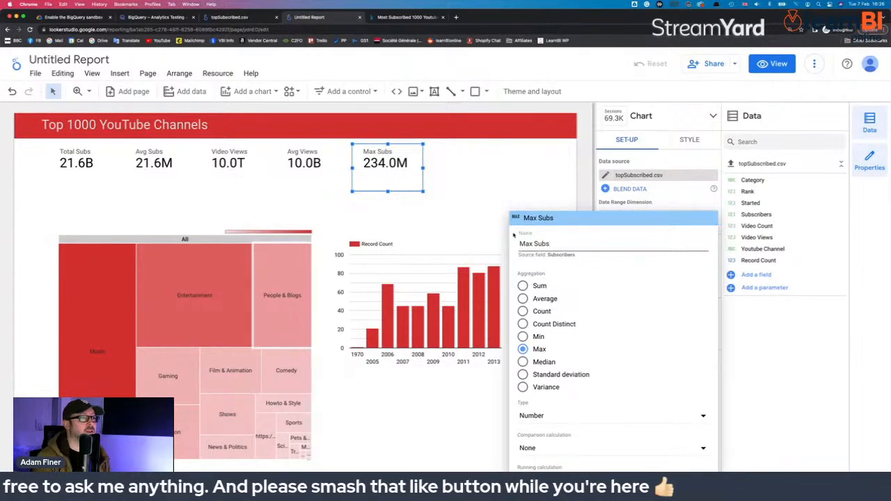
left_click(619, 198)
Set the Max Subs scorecard's decimal precision to 0, keeping compact numbers enabled
left_click(689, 139)
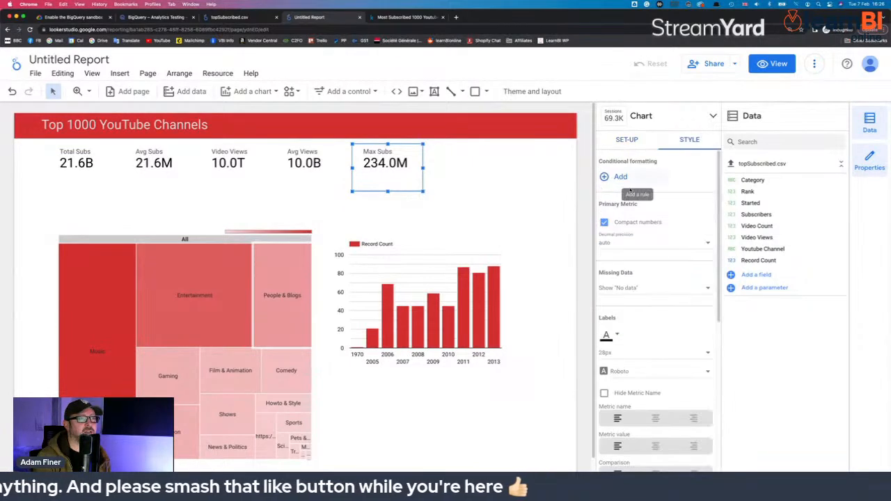
left_click(604, 222)
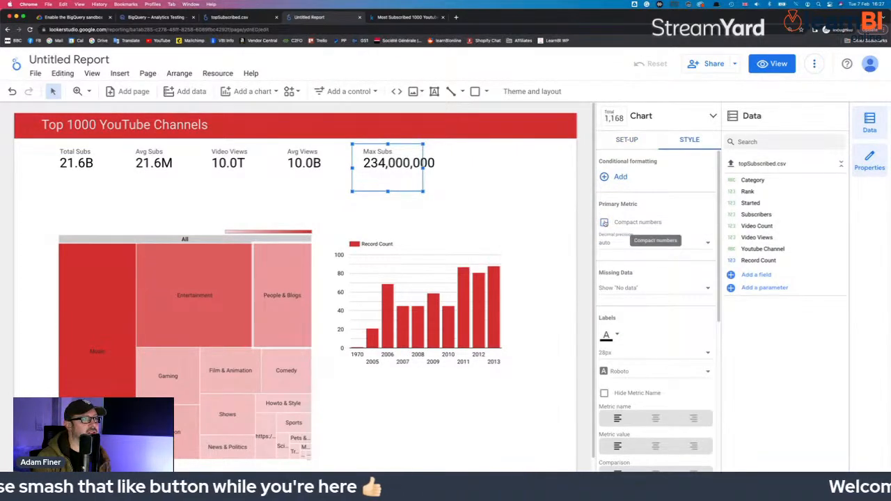
left_click(604, 222)
left_click(635, 243)
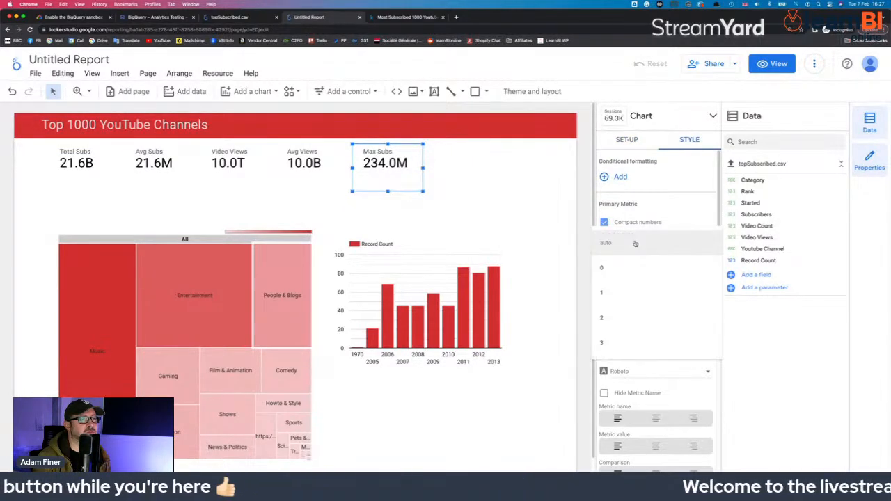
left_click(627, 270)
left_click(505, 199)
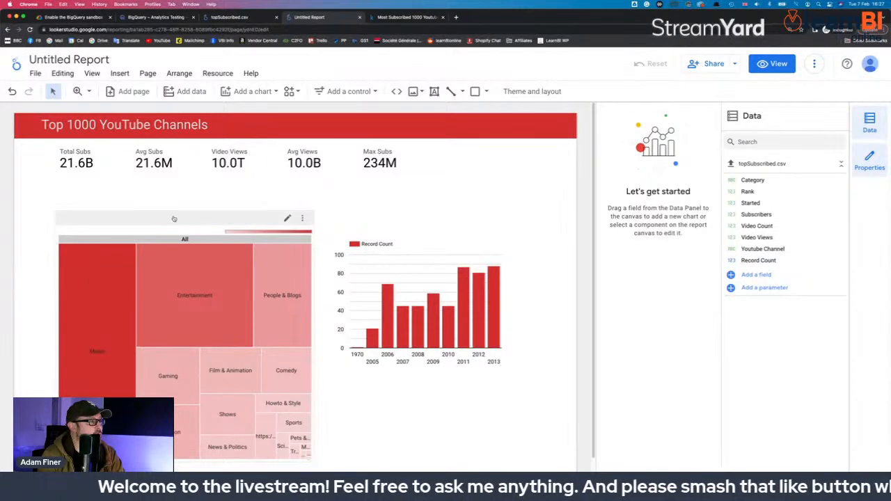
Move the treemap up toward the page's left margin, then place the column chart directly beside it and make that chart smaller
left_click_drag(174, 219, 145, 205)
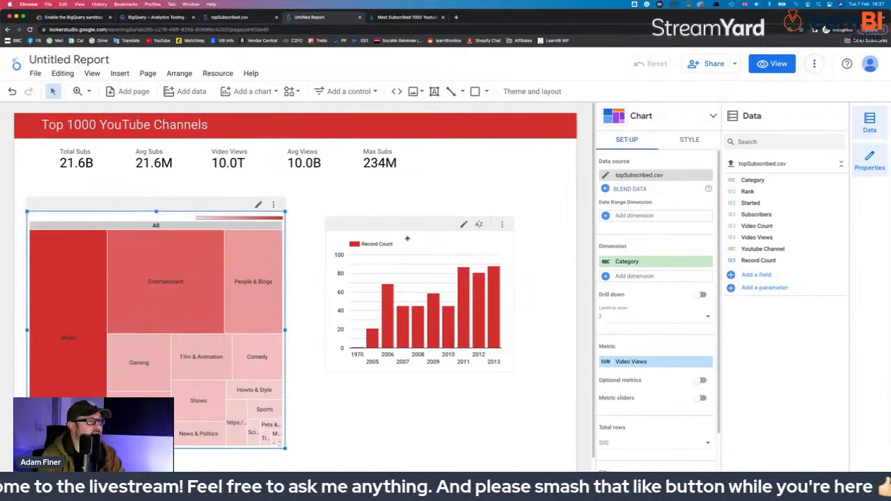
left_click_drag(407, 239, 365, 211)
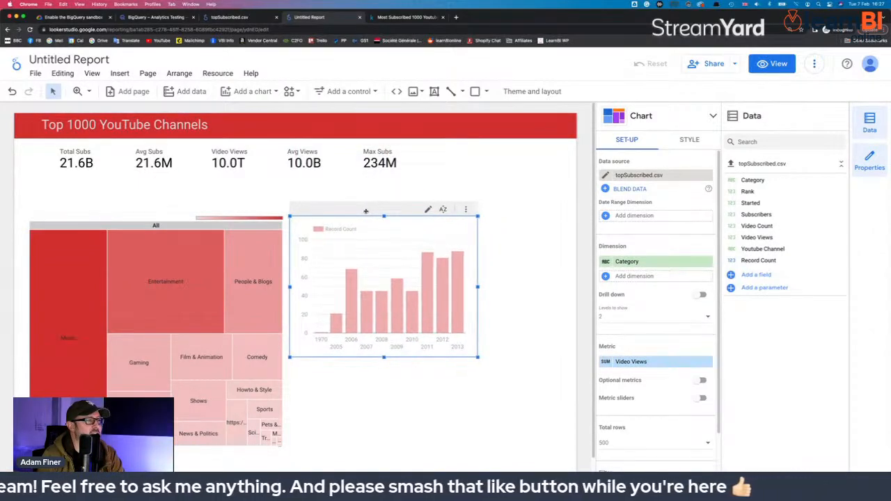
left_click_drag(478, 357, 470, 321)
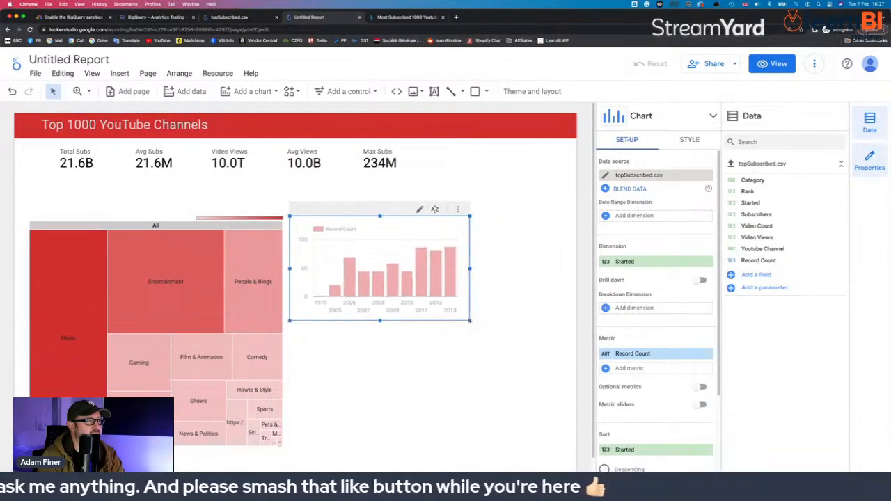
Shrink the treemap to the column chart's height and move it up, then move the column chart closer beside it and enlarge it slightly
left_click(148, 301)
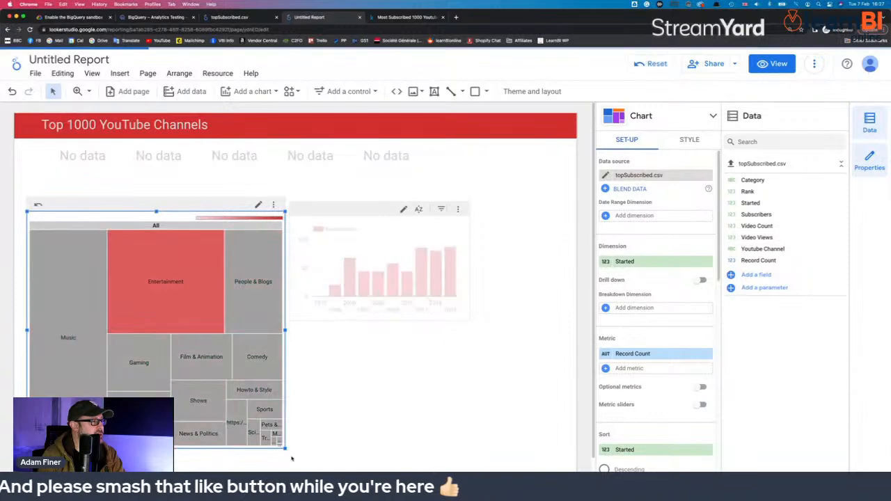
left_click_drag(284, 448, 233, 321)
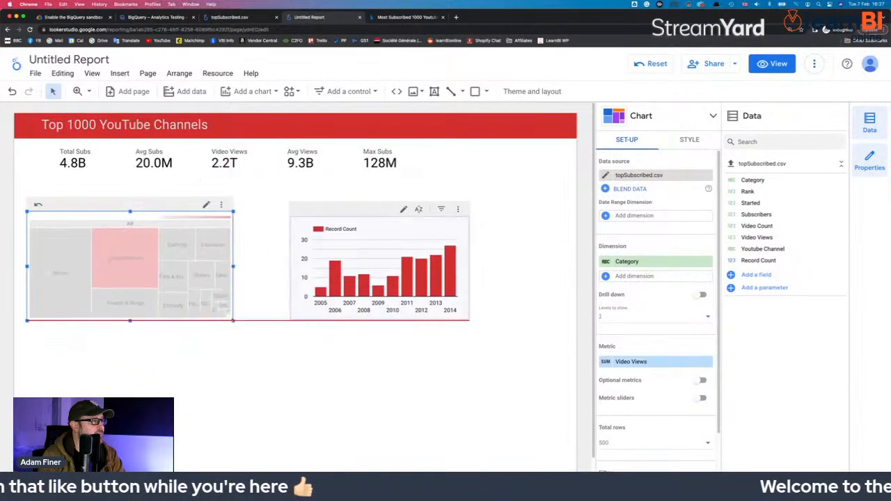
left_click(39, 204)
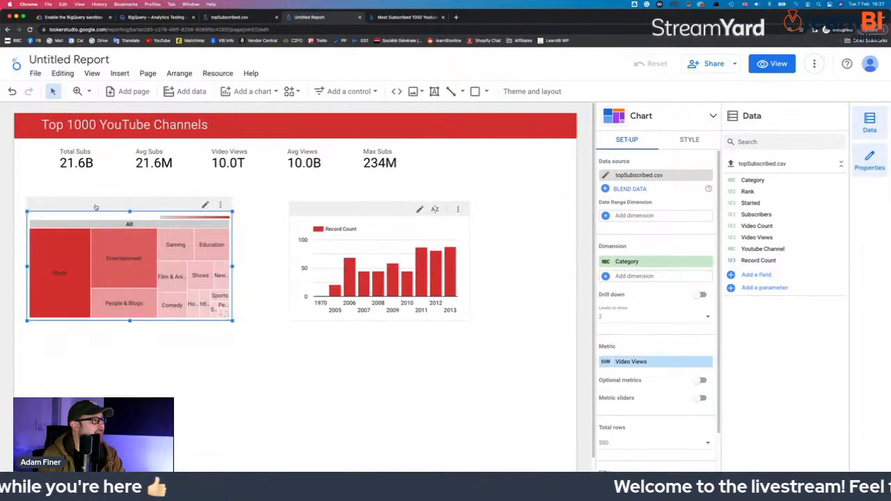
left_click_drag(96, 207, 96, 194)
left_click_drag(333, 215, 281, 195)
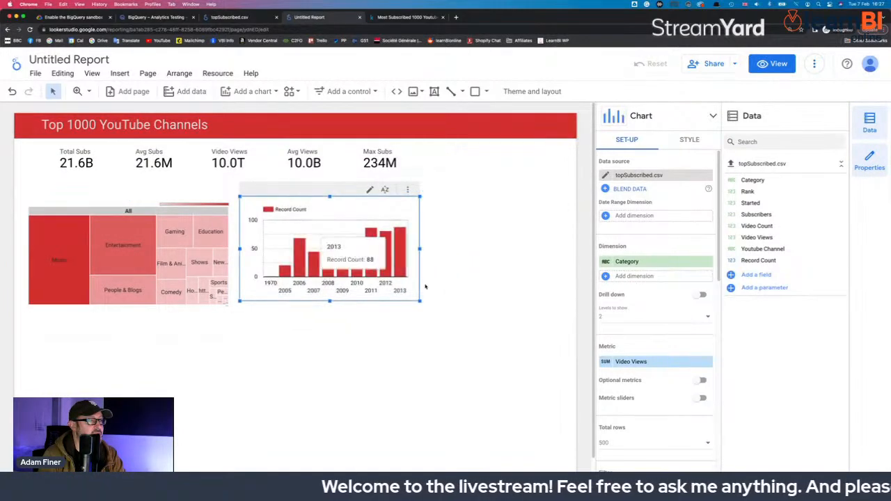
left_click_drag(420, 300, 448, 324)
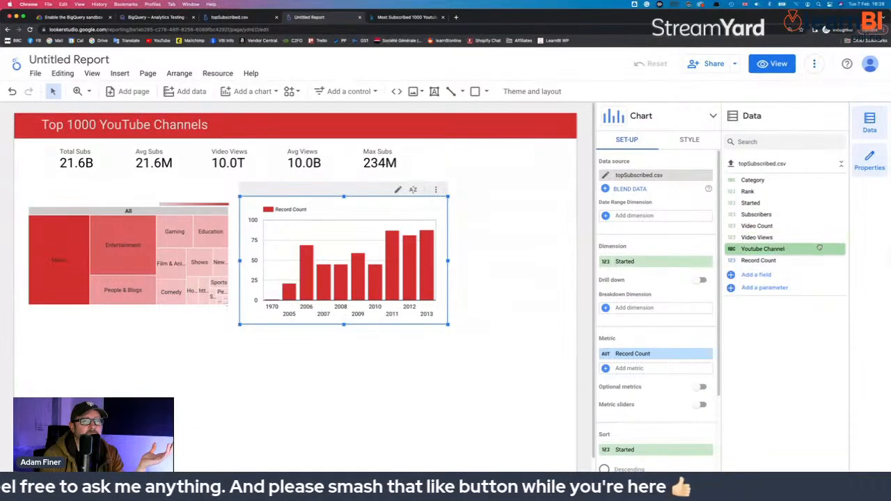
Add a table of Youtube Channel below the charts with Subscribers, Video Count and Video Views as metrics and Rank as a second dimension
mouse_move(820, 249)
left_mouse_down()
mouse_move(235, 337)
mouse_move(129, 382)
mouse_move(195, 333)
left_mouse_up()
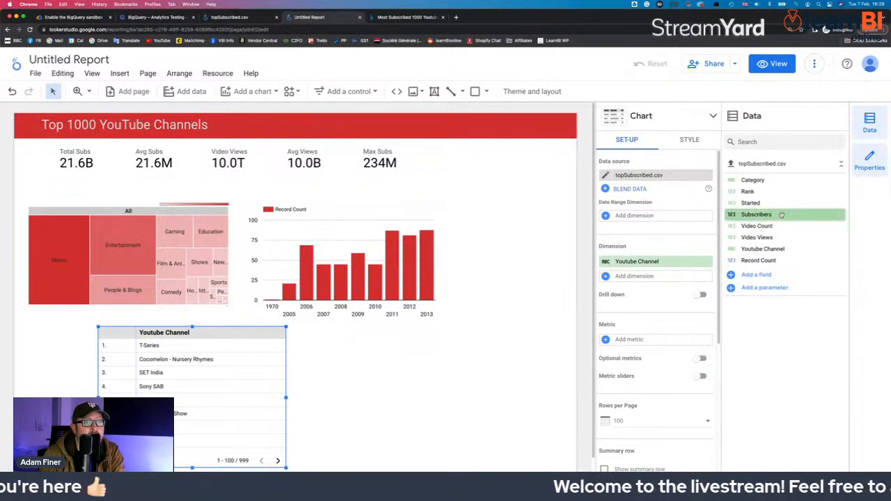
left_click_drag(781, 215, 648, 341)
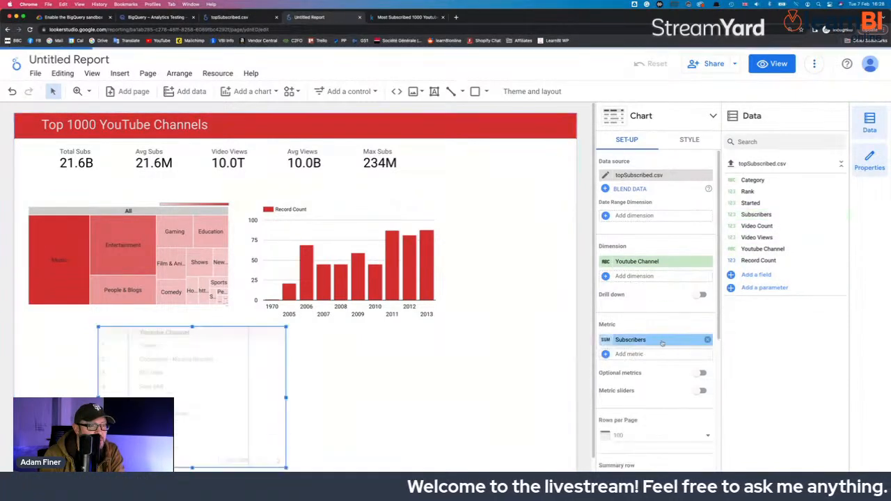
left_click_drag(811, 223, 689, 352)
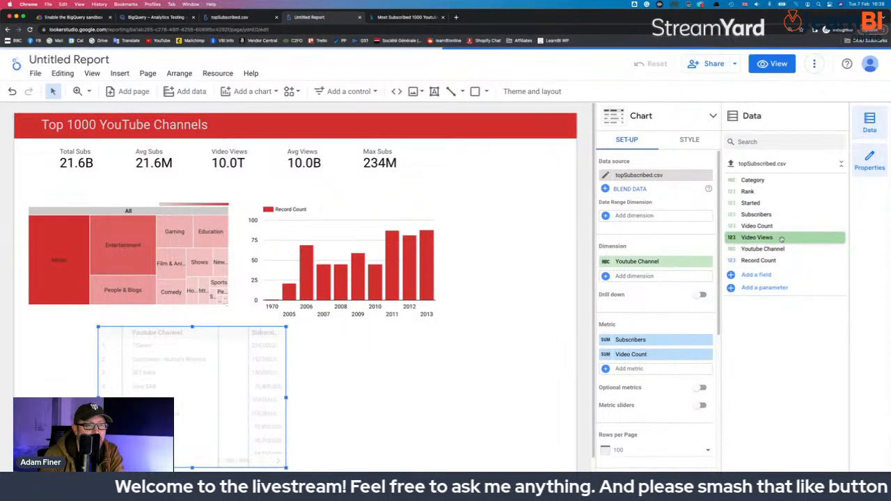
left_click_drag(781, 238, 648, 371)
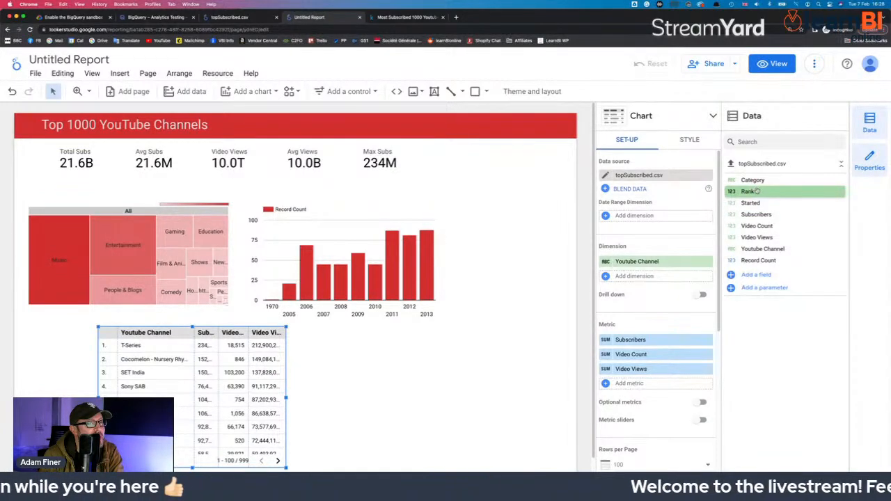
left_click_drag(758, 191, 655, 283)
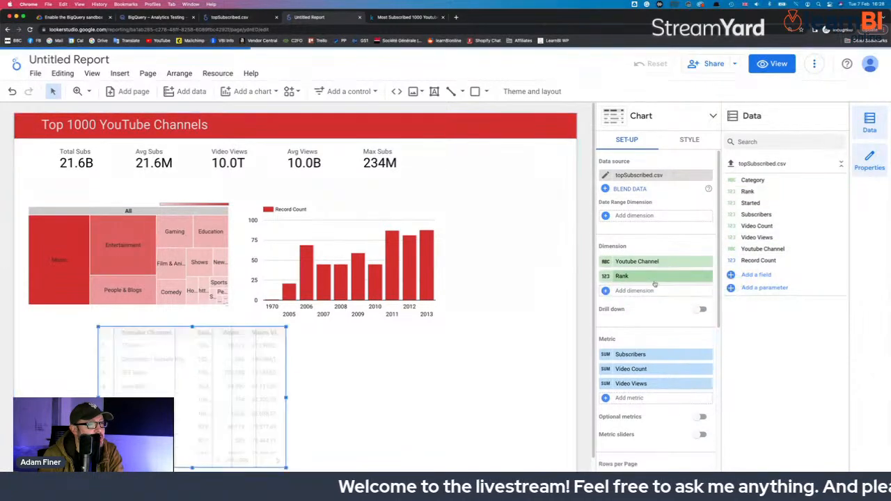
key("super+Tab")
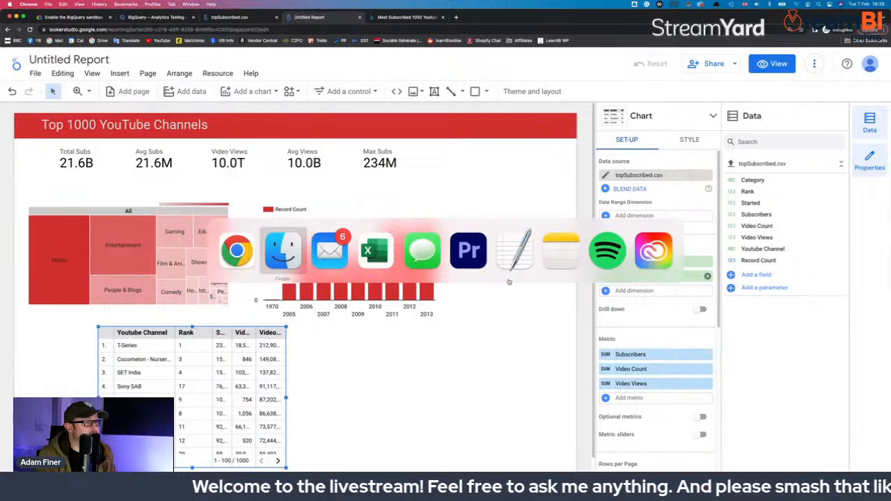
left_click(380, 255)
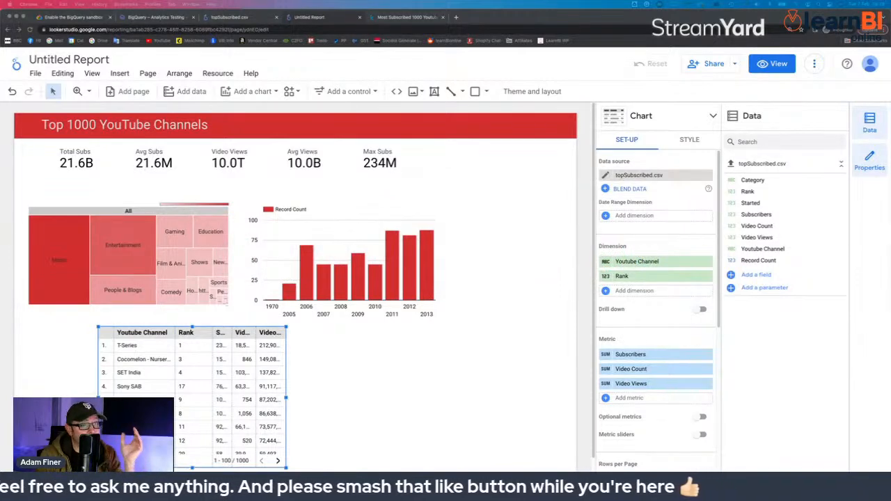
Hide the table's row numbers and place the Rank dimension before Youtube Channel
scroll(168, 371, "down", 1)
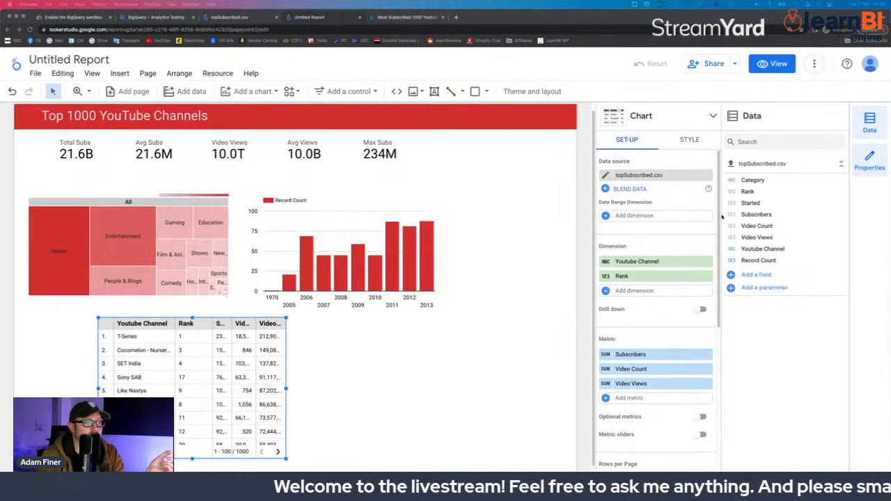
left_click(692, 140)
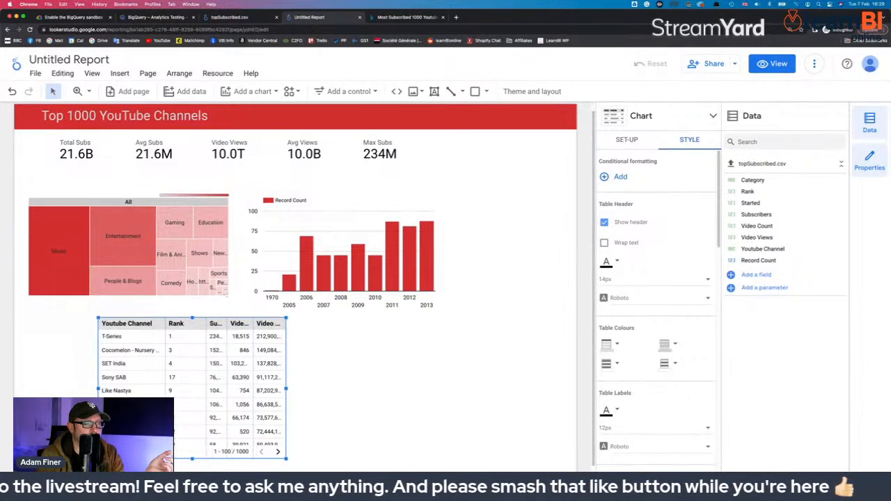
left_click(634, 144)
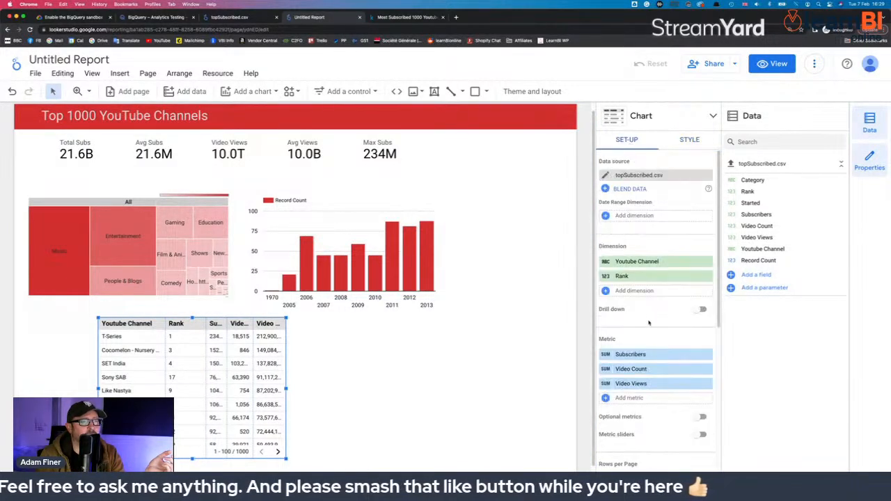
left_click_drag(635, 277, 630, 262)
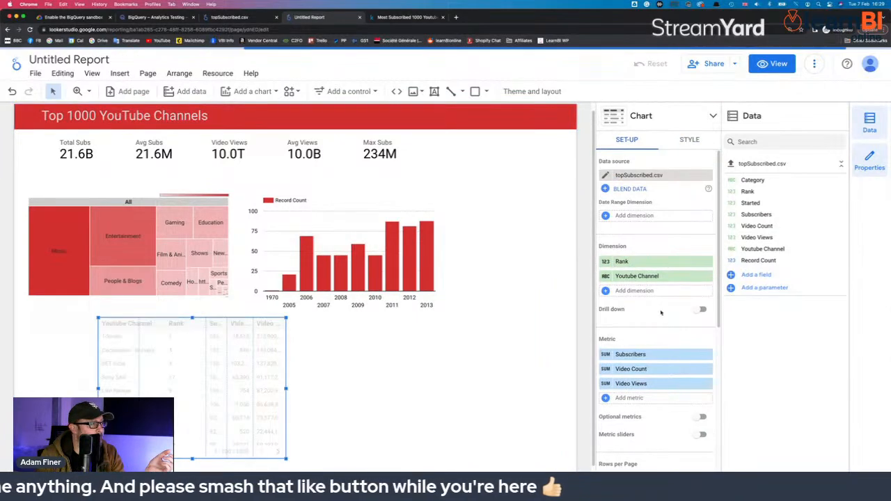
Sort the channel table by Rank in ascending order
scroll(665, 376, "down", 5)
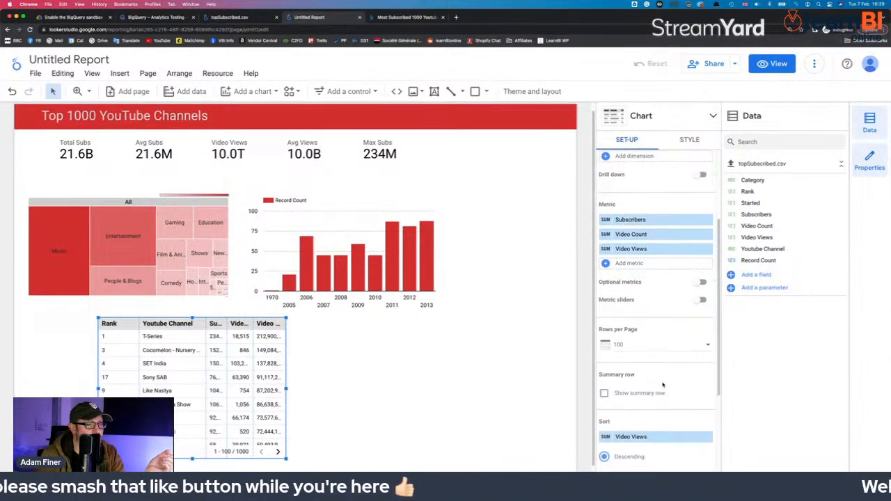
left_click(660, 394)
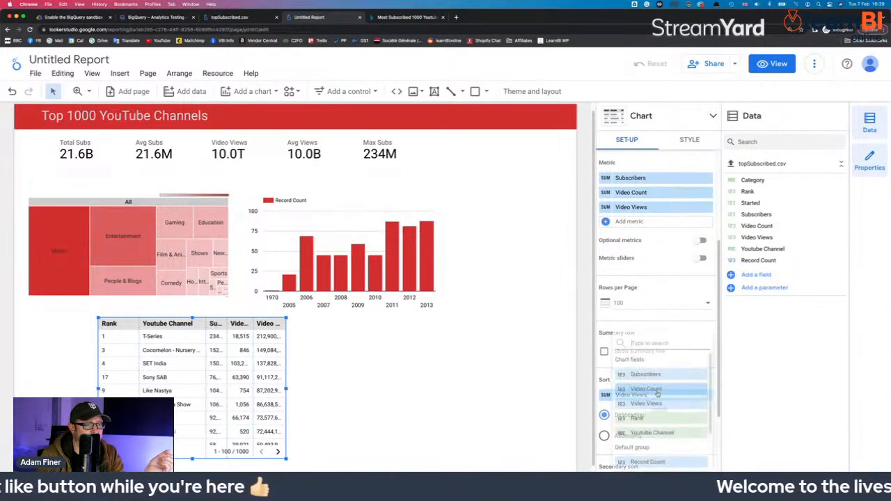
left_click(663, 418)
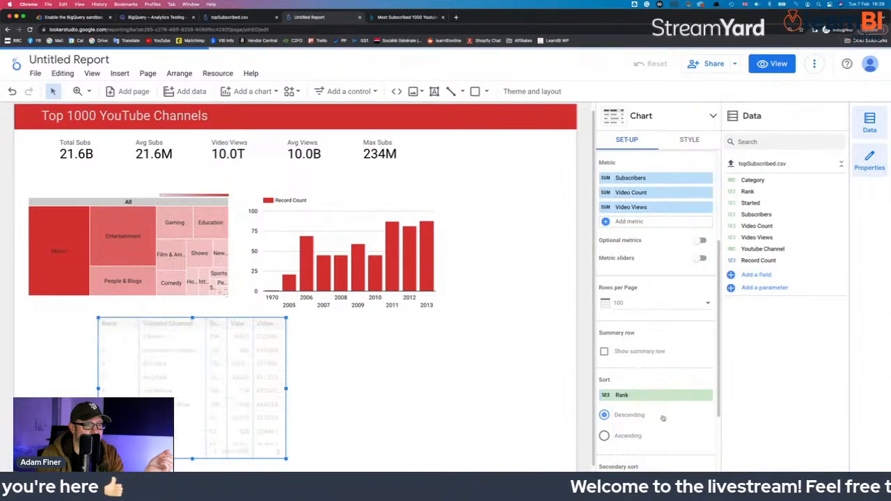
left_click(614, 438)
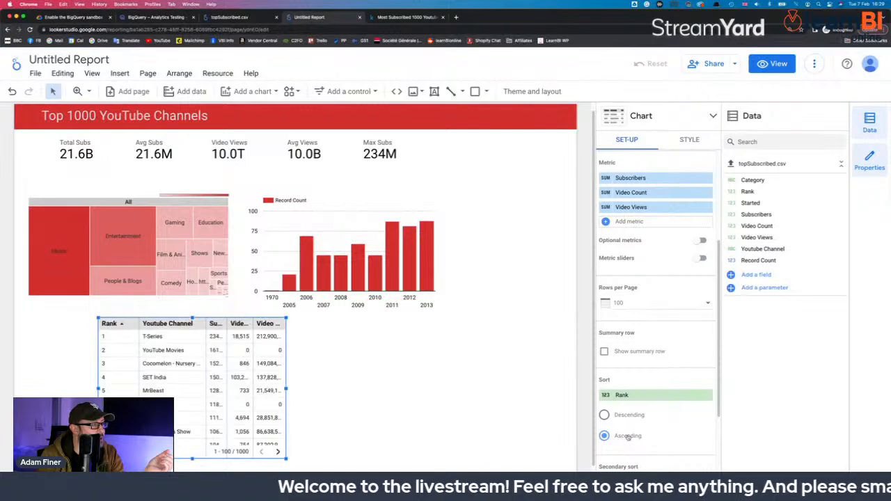
Widen the channel table, move it under the treemap at the page's left margin, and check its rows
left_click_drag(293, 394, 422, 391)
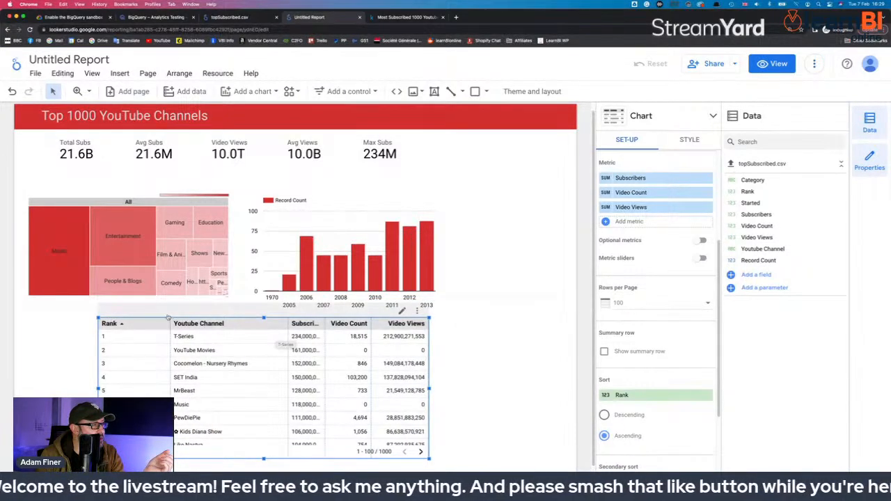
left_click_drag(167, 318, 90, 323)
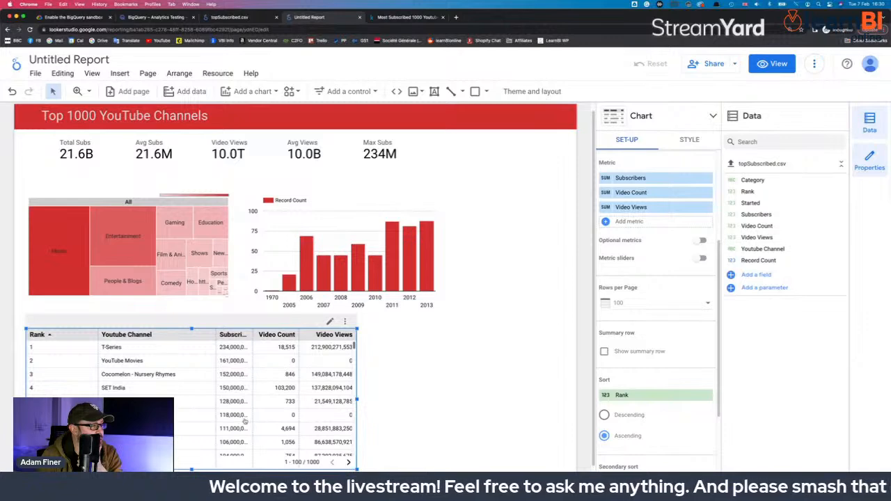
scroll(220, 429, "down", 2)
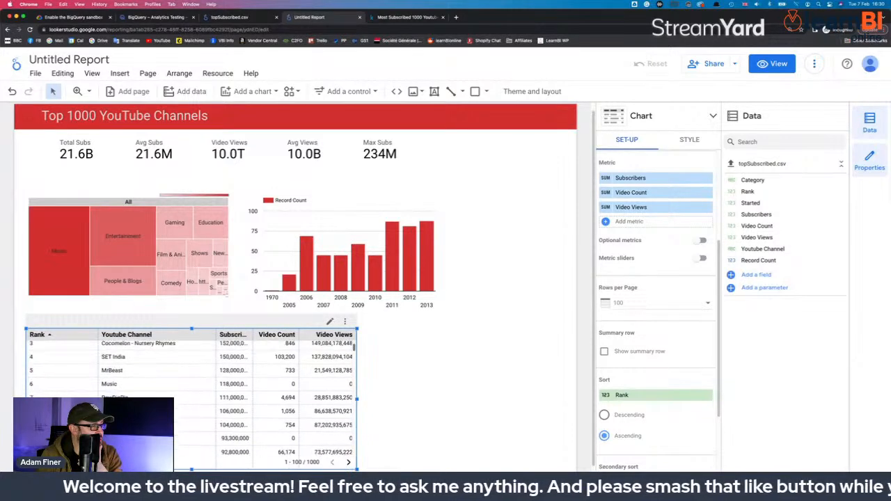
scroll(220, 430, "down", 10)
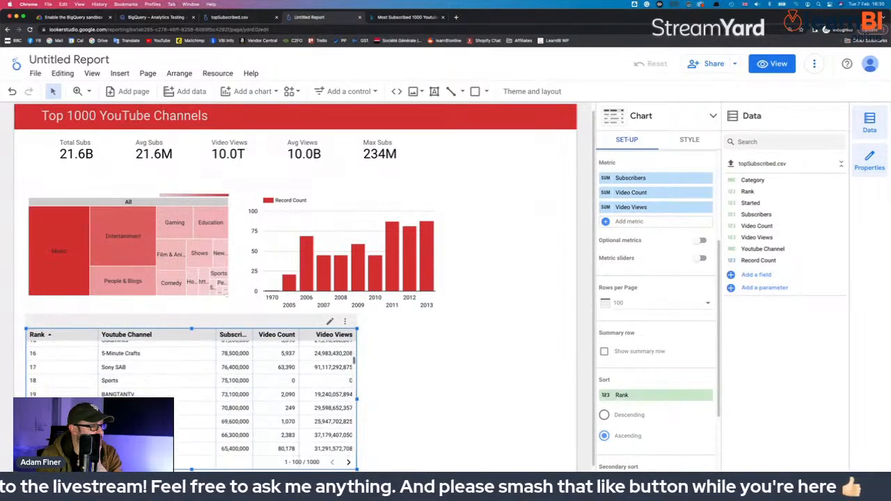
scroll(220, 429, "up", 12)
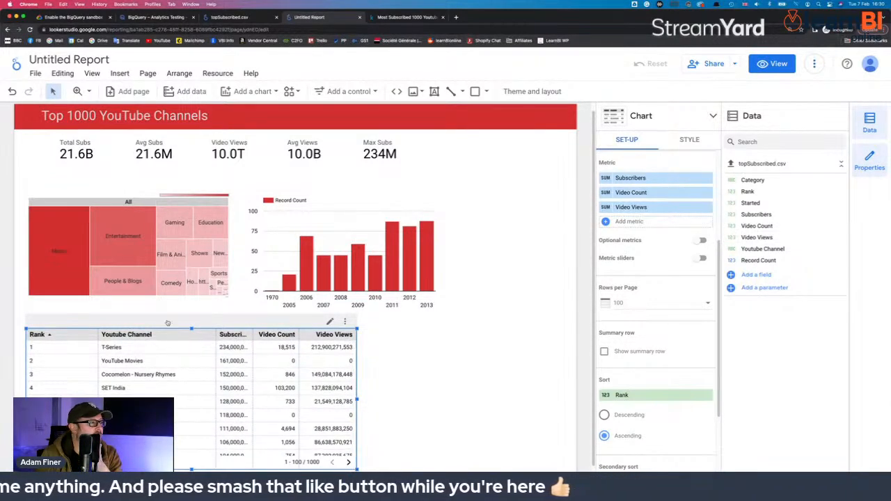
left_click_drag(164, 323, 165, 323)
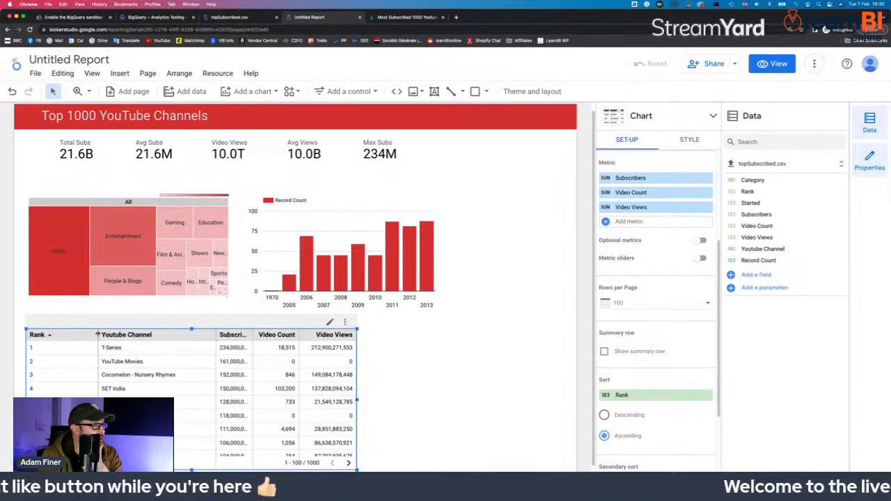
Narrow the table's Rank and Youtube Channel columns, then reduce the overall width of the table
left_click_drag(97, 335, 63, 335)
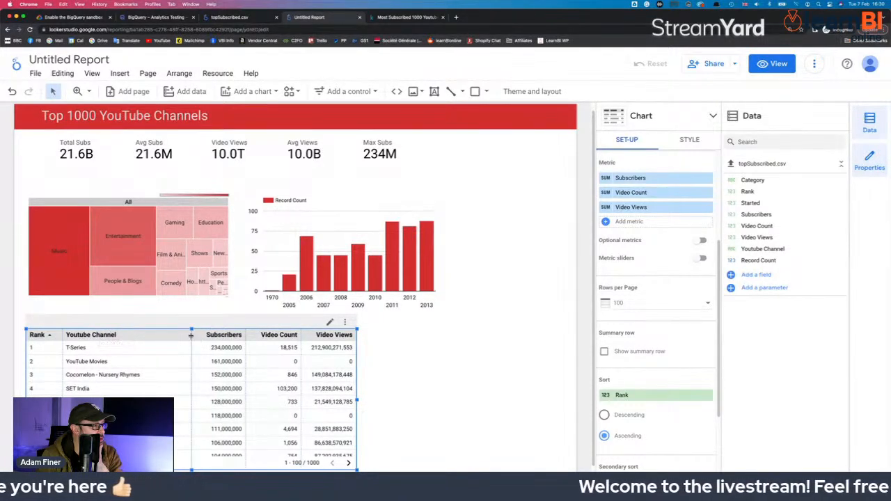
left_click_drag(190, 336, 162, 337)
left_click_drag(357, 400, 302, 401)
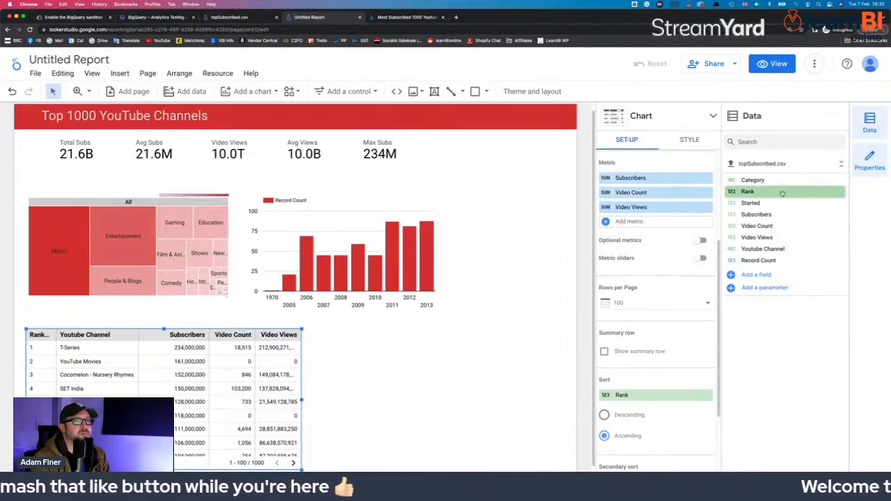
Switch the report to view mode
left_click(776, 66)
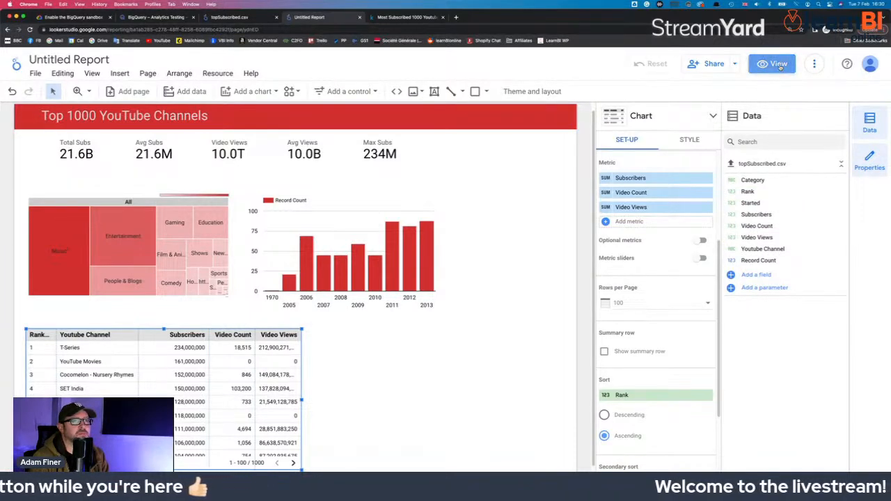